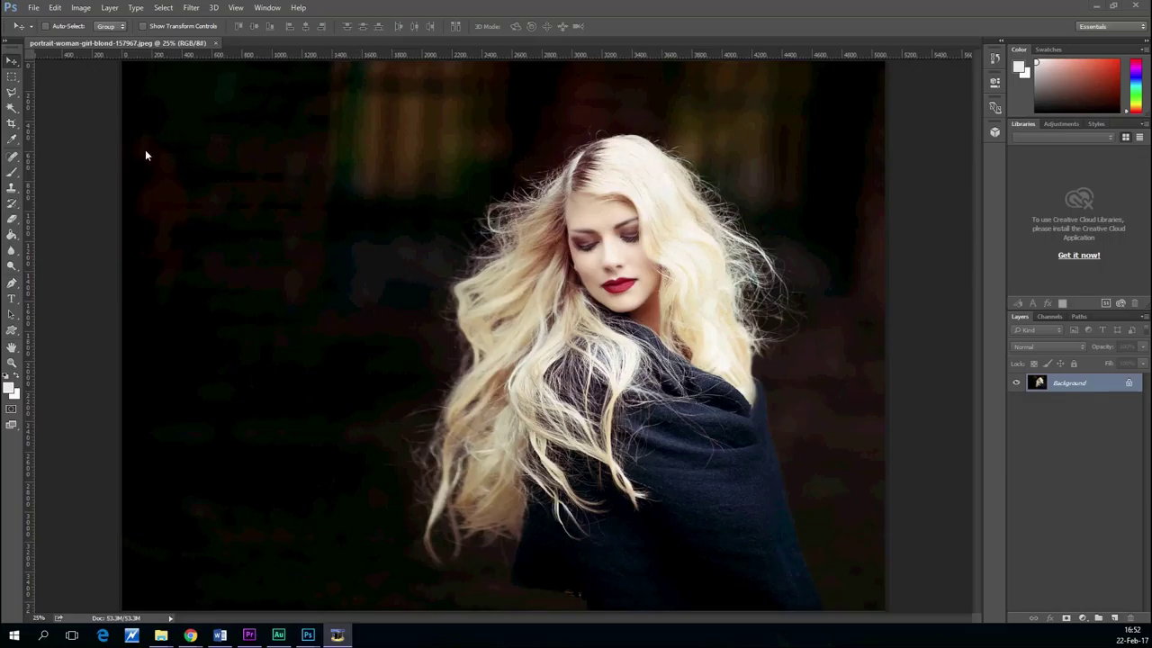
Unlock the Background layer and select the blonde hair with Color Range, sampling the crown at fuzziness 200.
left_click(1129, 385)
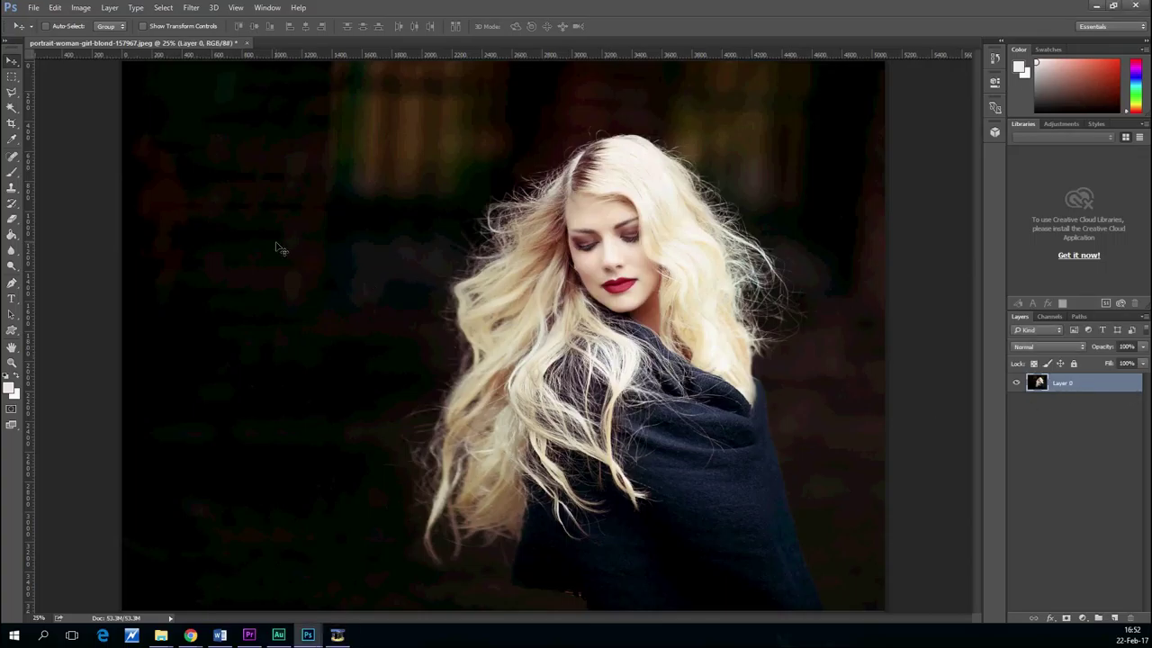
left_click(163, 7)
left_click(180, 122)
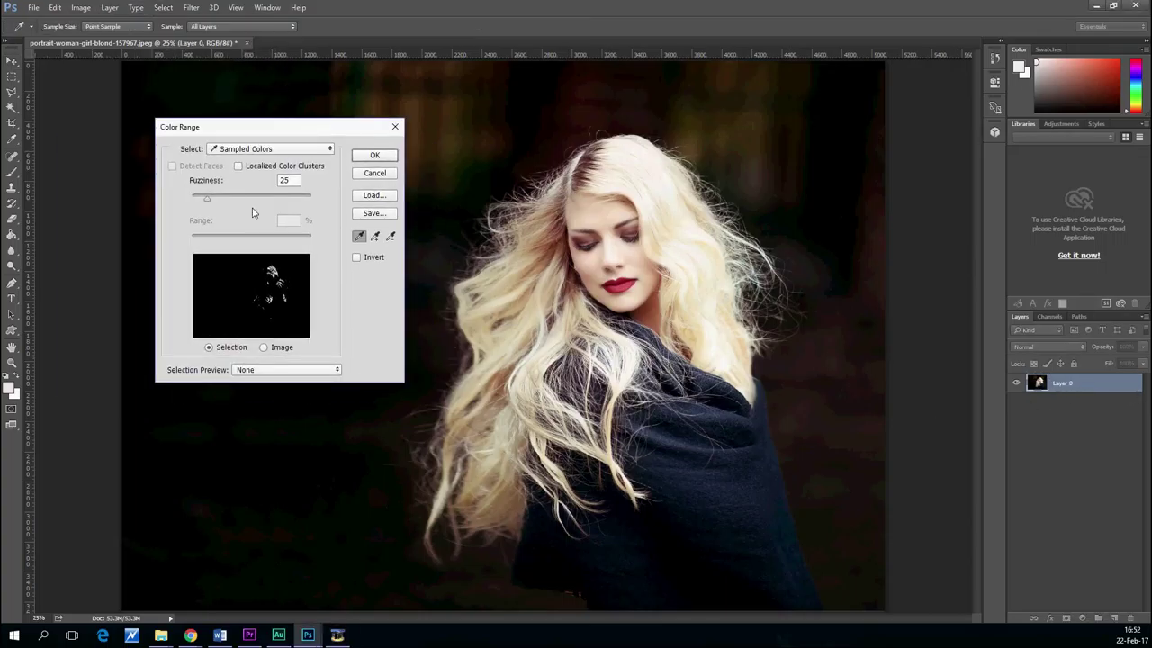
left_click(627, 161)
left_click_drag(206, 202, 329, 198)
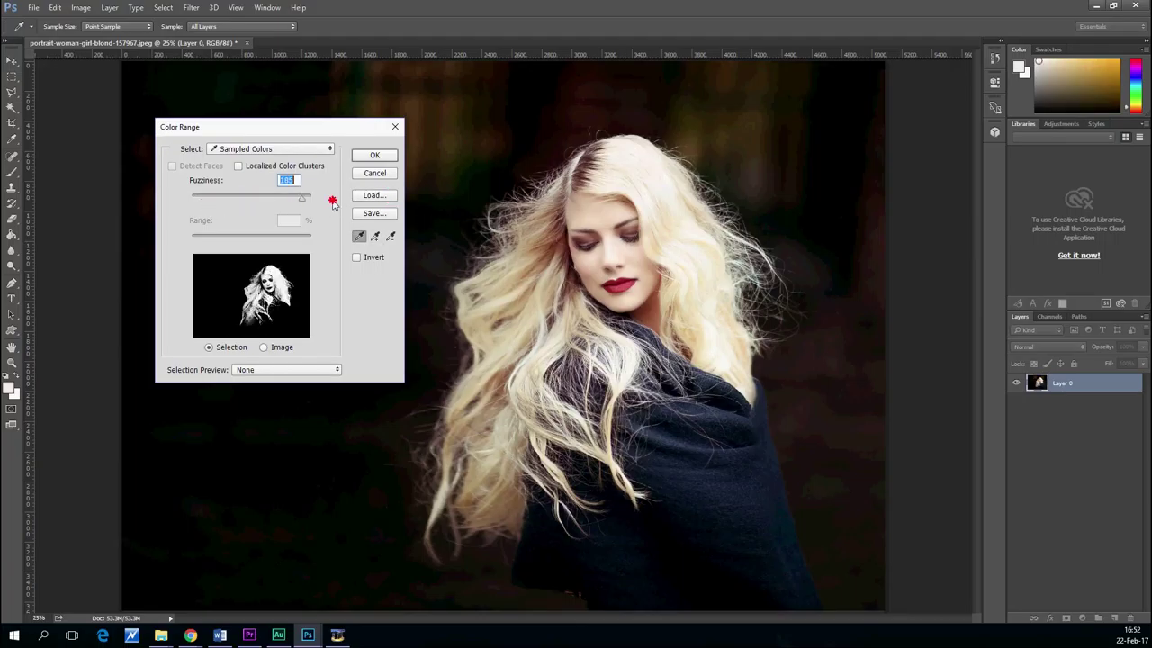
left_click(374, 155)
key("v")
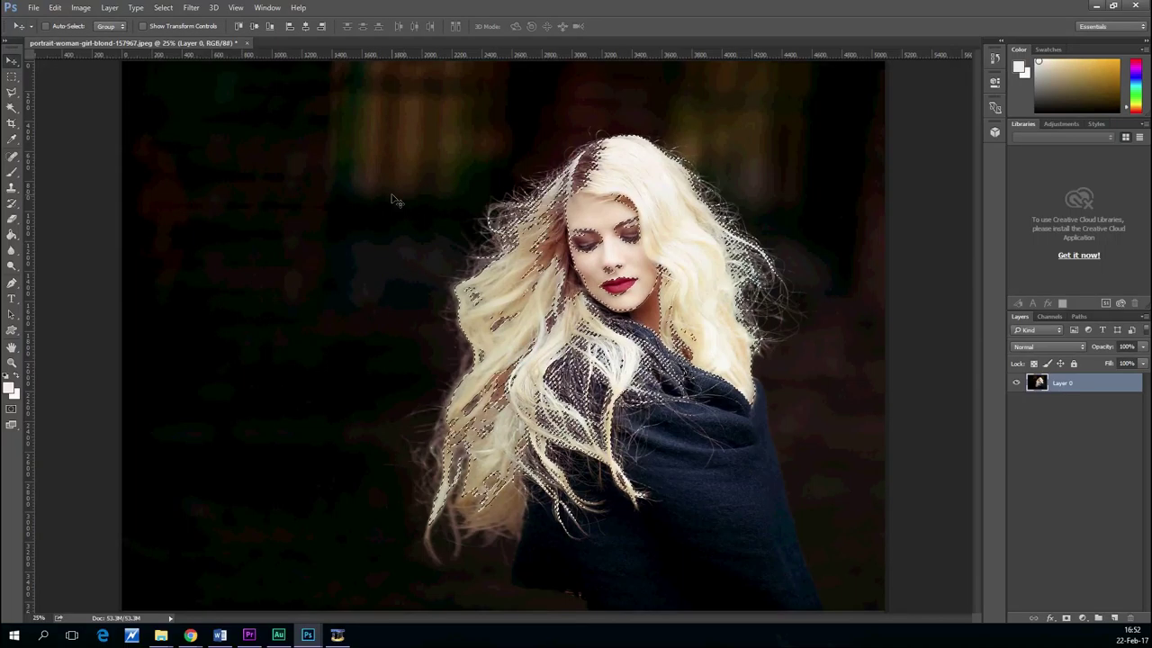
Try deleting the selected hair from the layer and undo the deletion.
key("Delete")
key("ctrl+z")
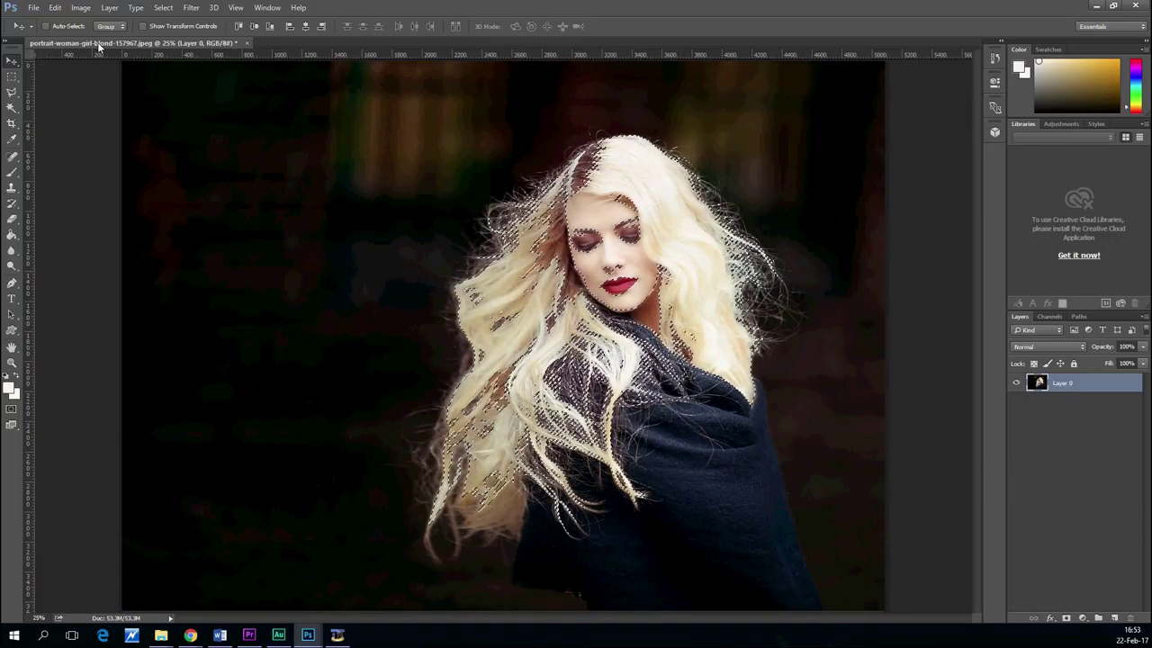
Refine the hair selection with Color Range, resampling the light tones, adding a darker hair sample and setting fuzziness to 22.
left_click(159, 8)
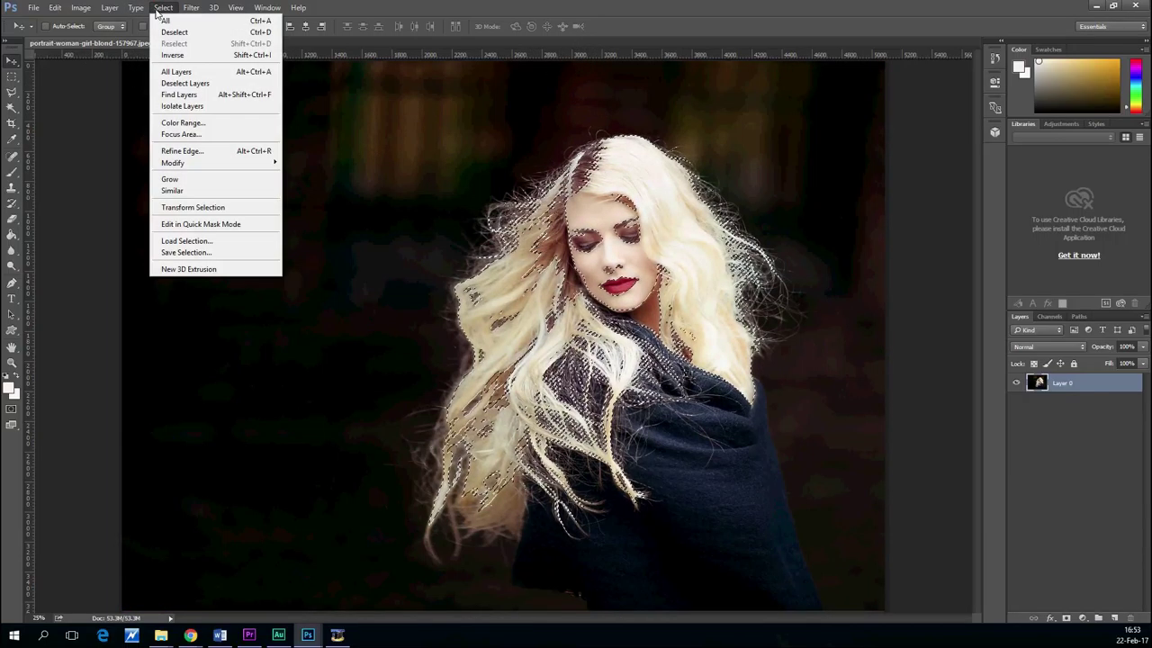
left_click(183, 122)
left_click(252, 280)
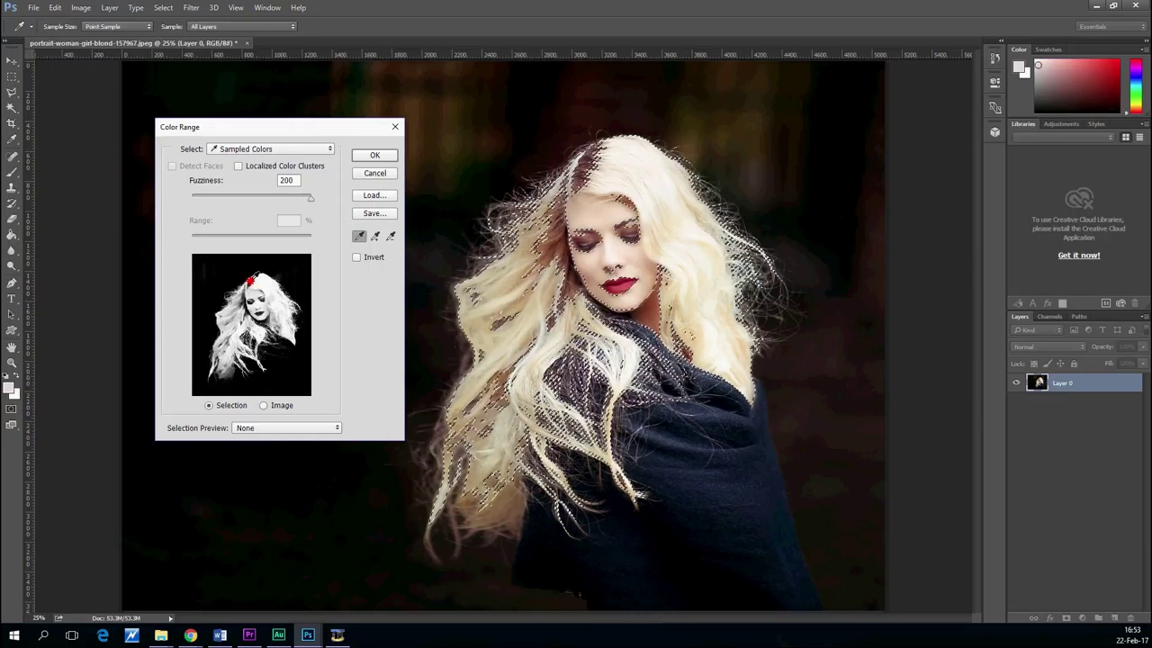
left_click(249, 282)
left_click(251, 284)
left_click(265, 280)
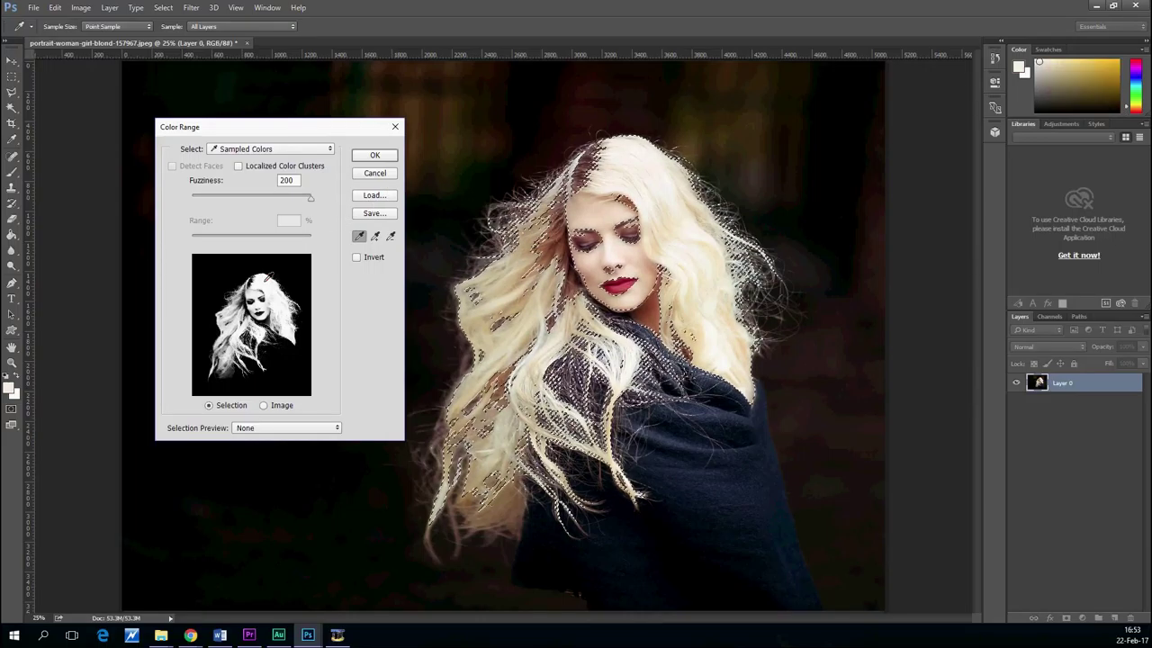
left_click(374, 238)
left_click(253, 279)
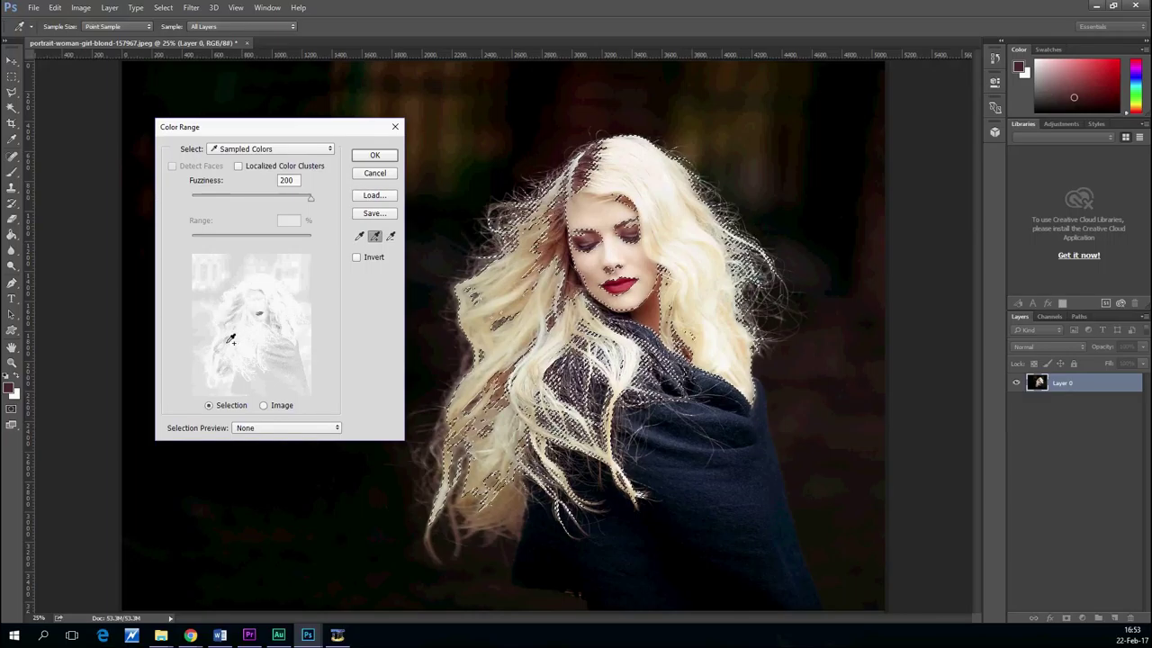
left_click_drag(252, 196, 205, 211)
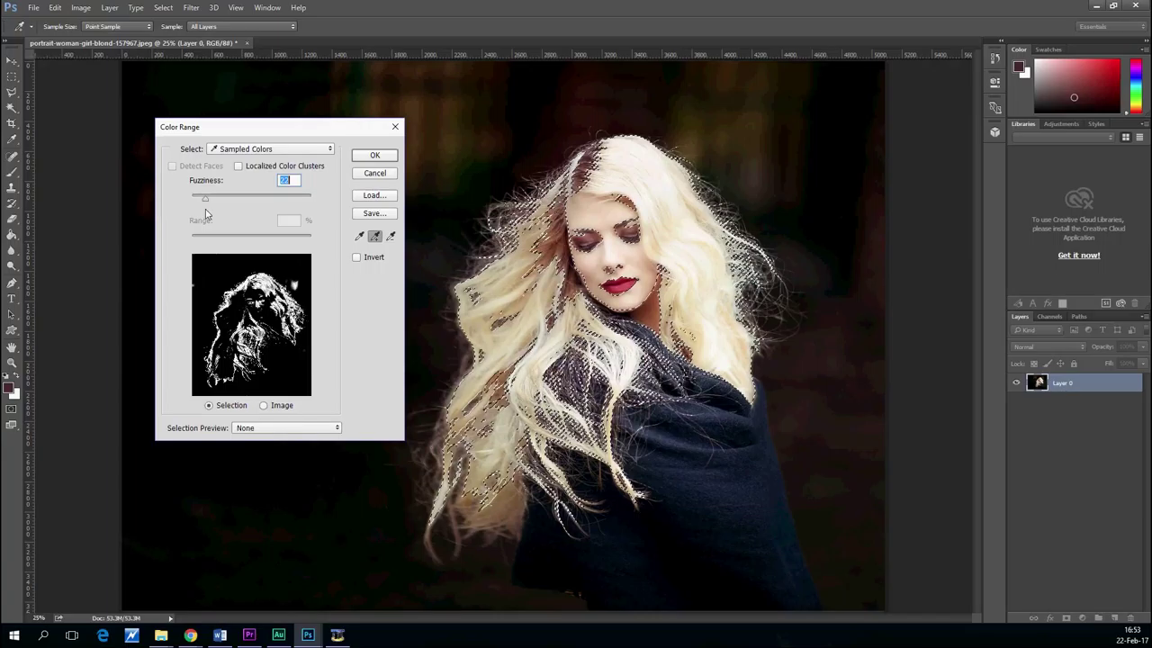
left_click(374, 155)
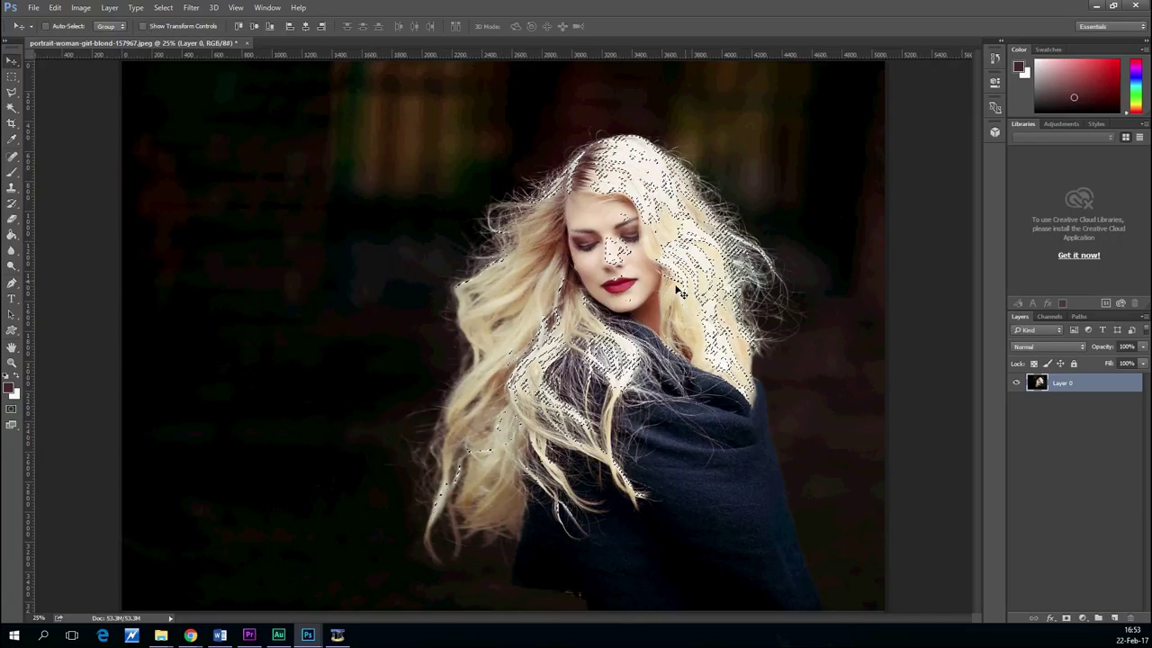
Cut the selected hair highlights onto a new layer using Layer Via Cut.
right_click(643, 168)
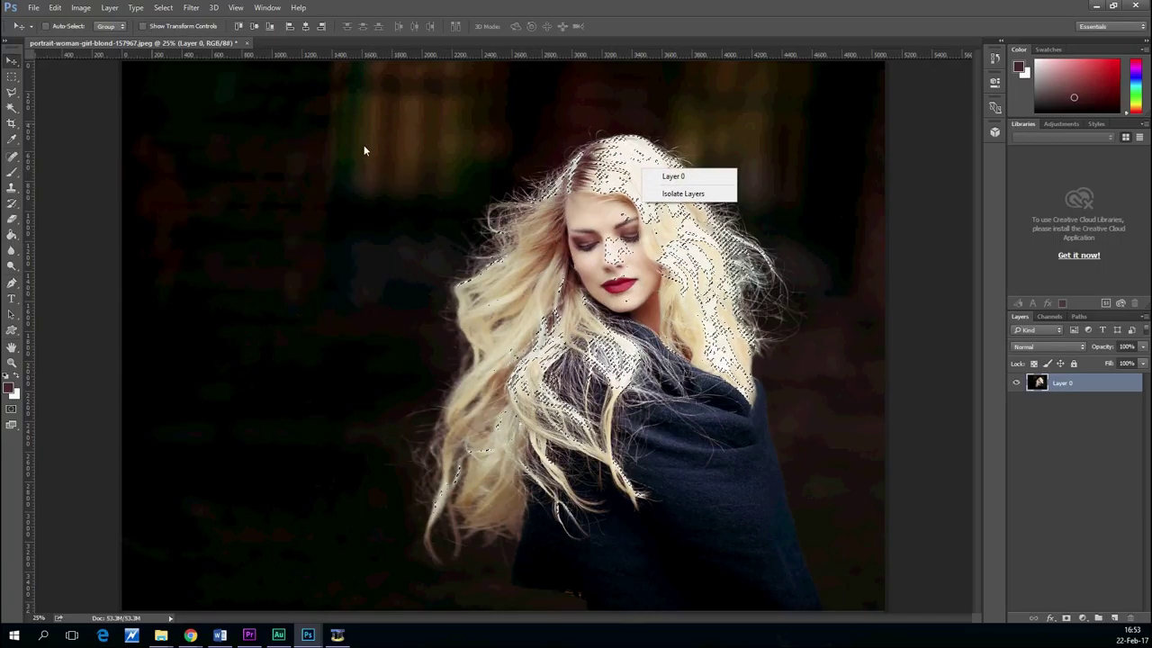
left_click(13, 78)
left_click(13, 77)
right_click(621, 162)
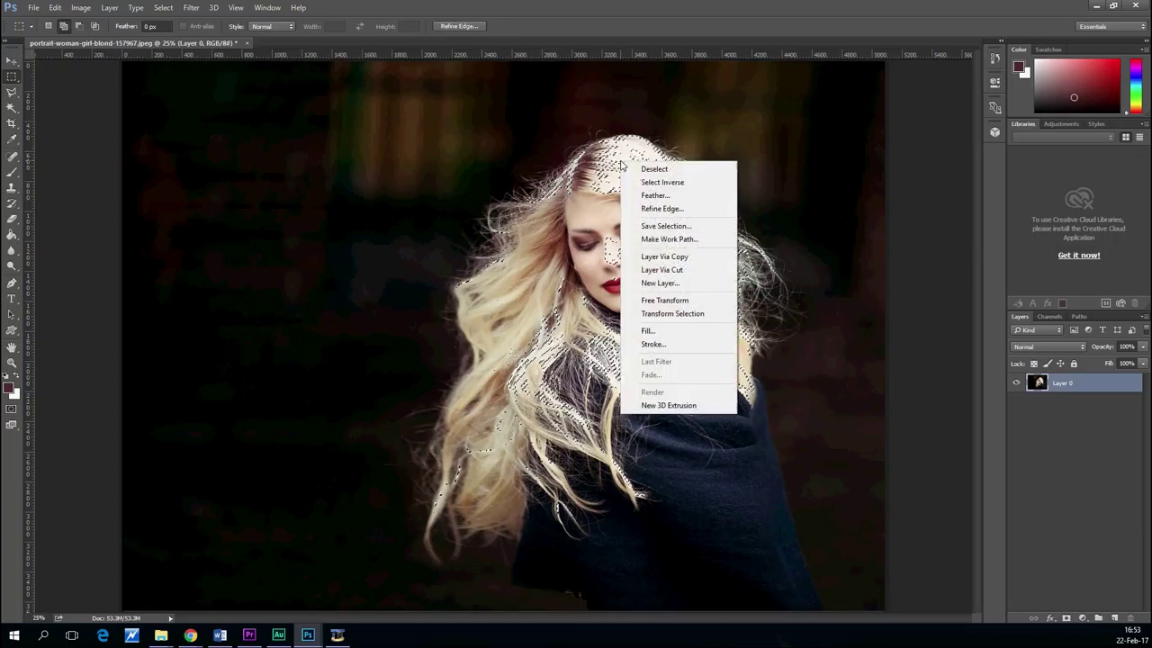
left_click(684, 271)
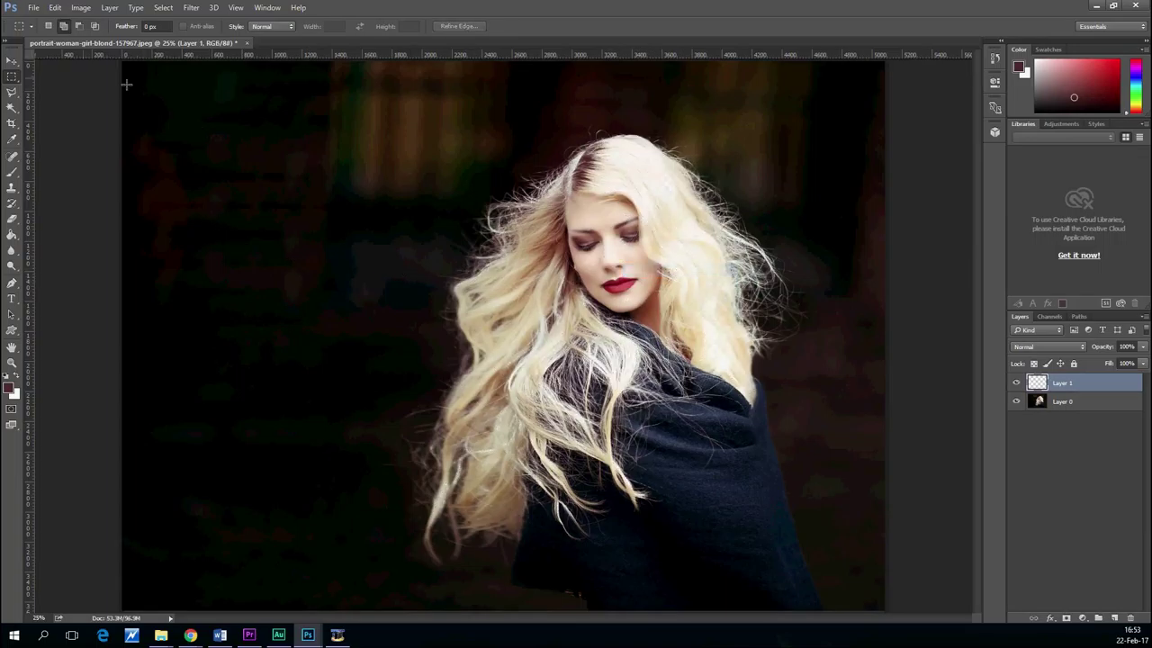
Start a Color Range selection from the brownish hair beside the face at fuzziness 108, and subtract the cheek's skin tone.
left_click(157, 10)
left_click(179, 126)
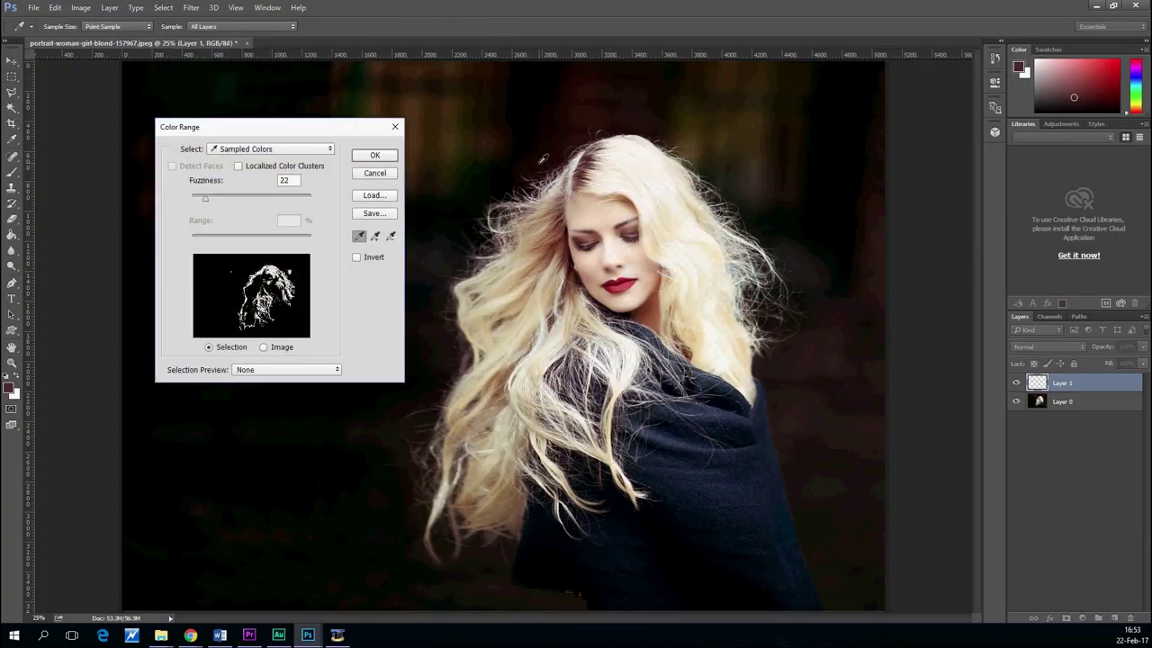
left_click(539, 228)
left_click_drag(205, 196, 256, 199)
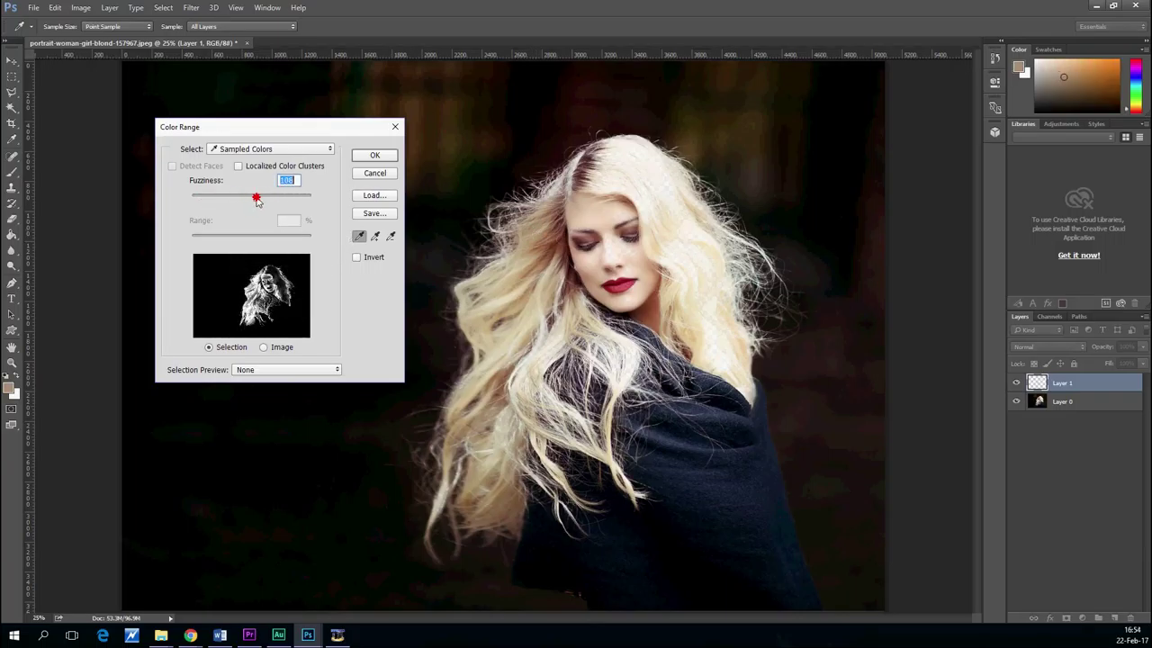
left_click(389, 236)
left_click(646, 267)
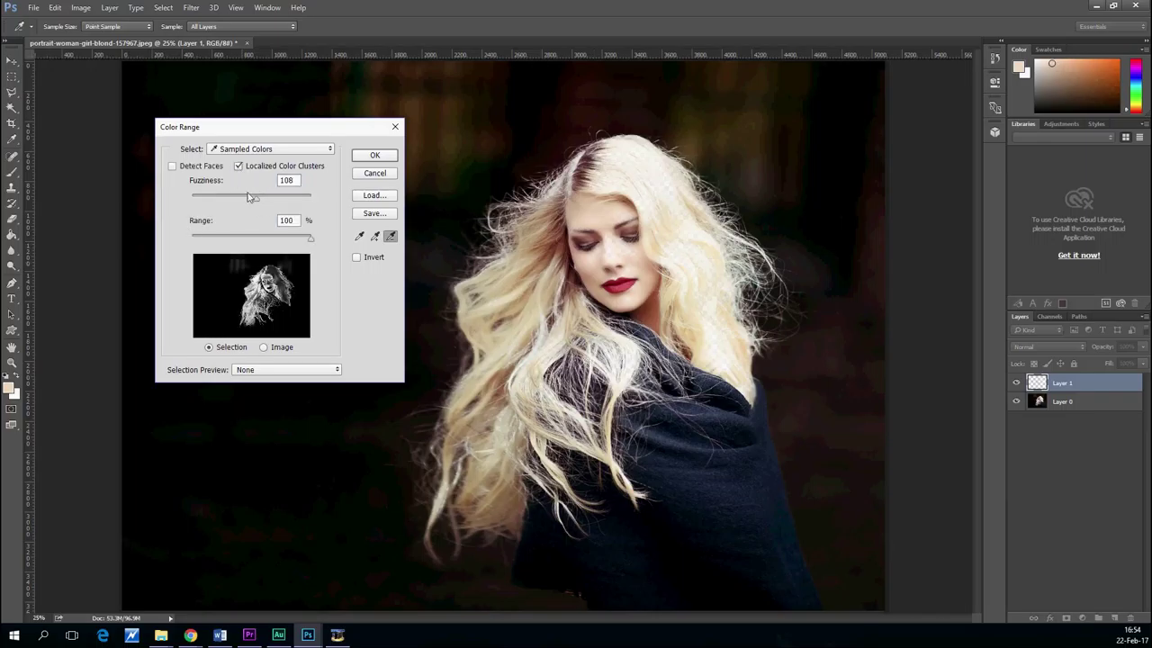
Fine-tune the Color Range fuzziness to 124 with Localized Color Clusters off, and apply the selection.
left_click_drag(255, 197, 263, 197)
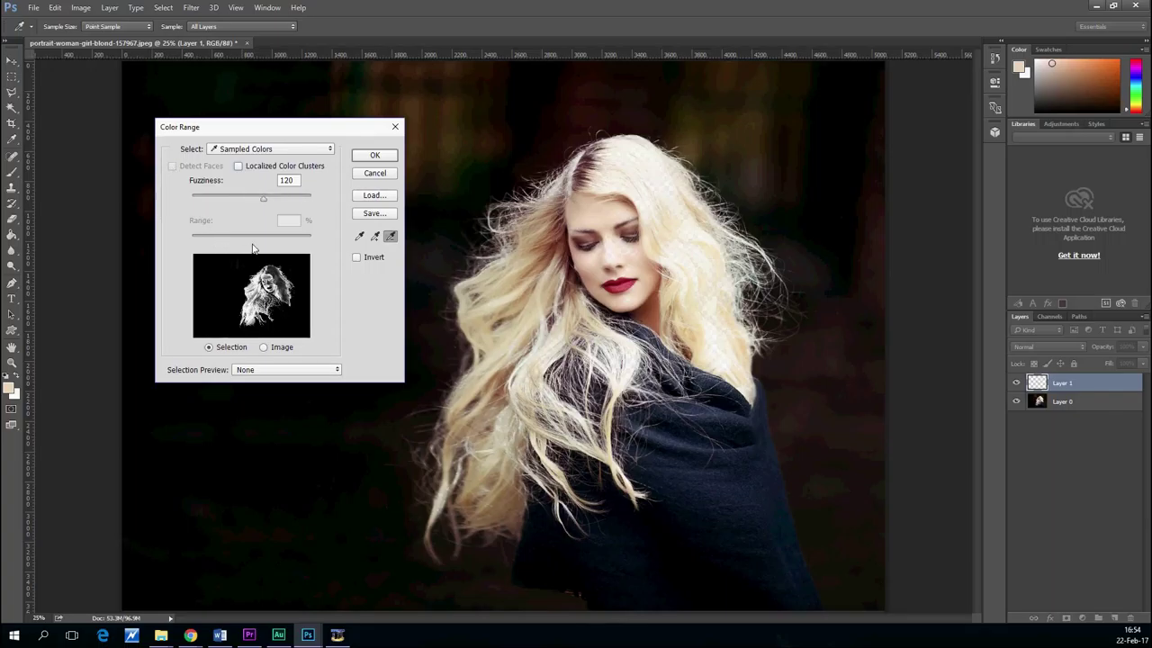
left_click_drag(268, 209, 284, 209)
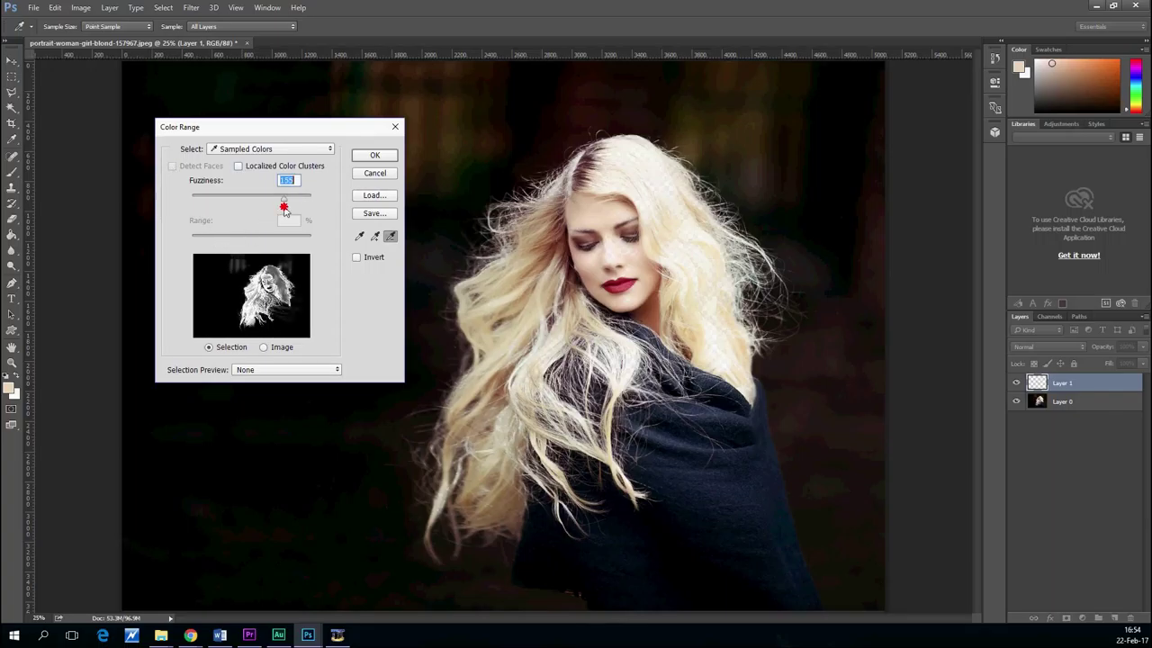
left_click(264, 347)
left_click(208, 347)
mouse_move(281, 198)
left_mouse_down()
mouse_move(319, 197)
mouse_move(266, 202)
left_mouse_up()
left_click(367, 155)
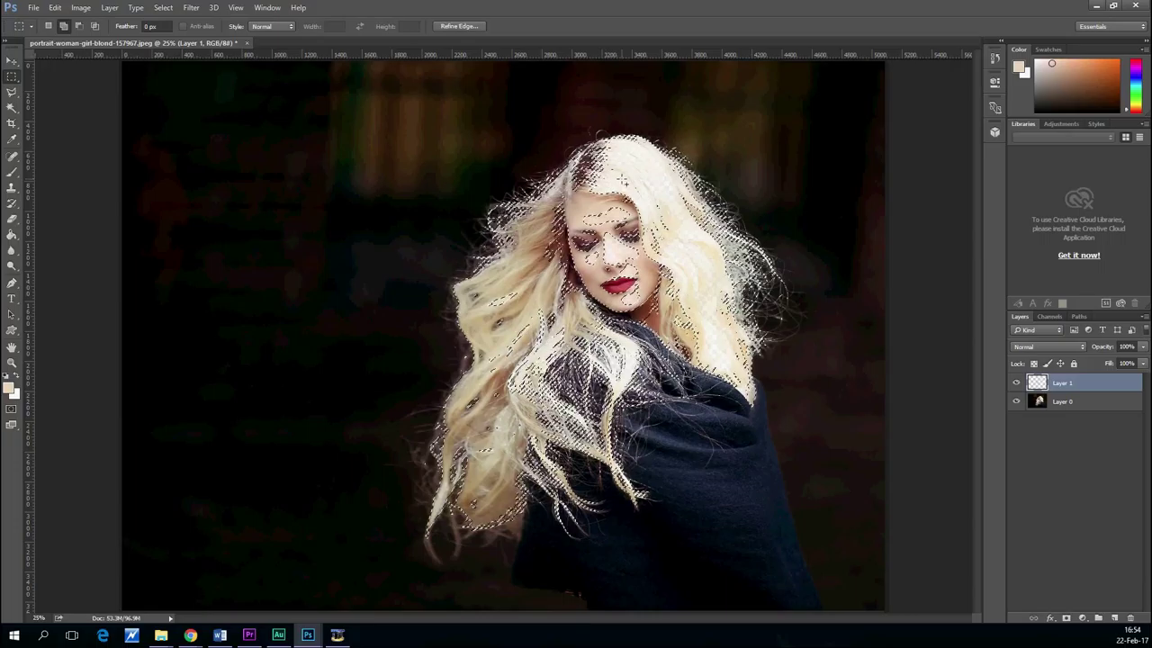
Cut the selected hair onto another new layer and hide both cut-out hair layers.
right_click(527, 240)
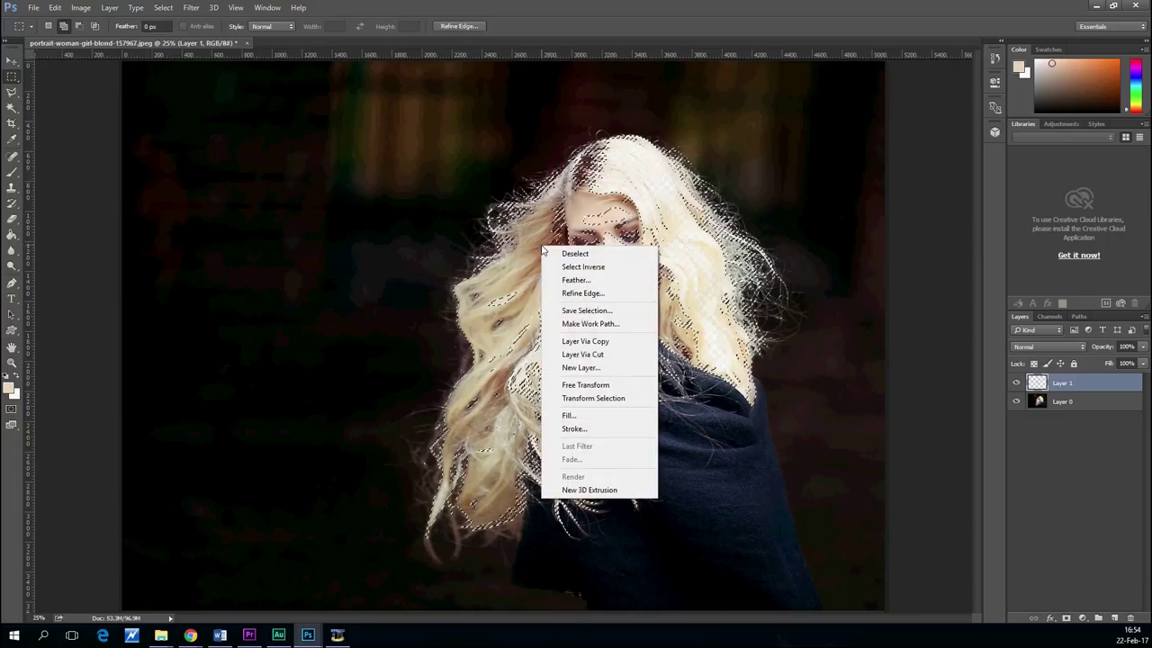
left_click(585, 354)
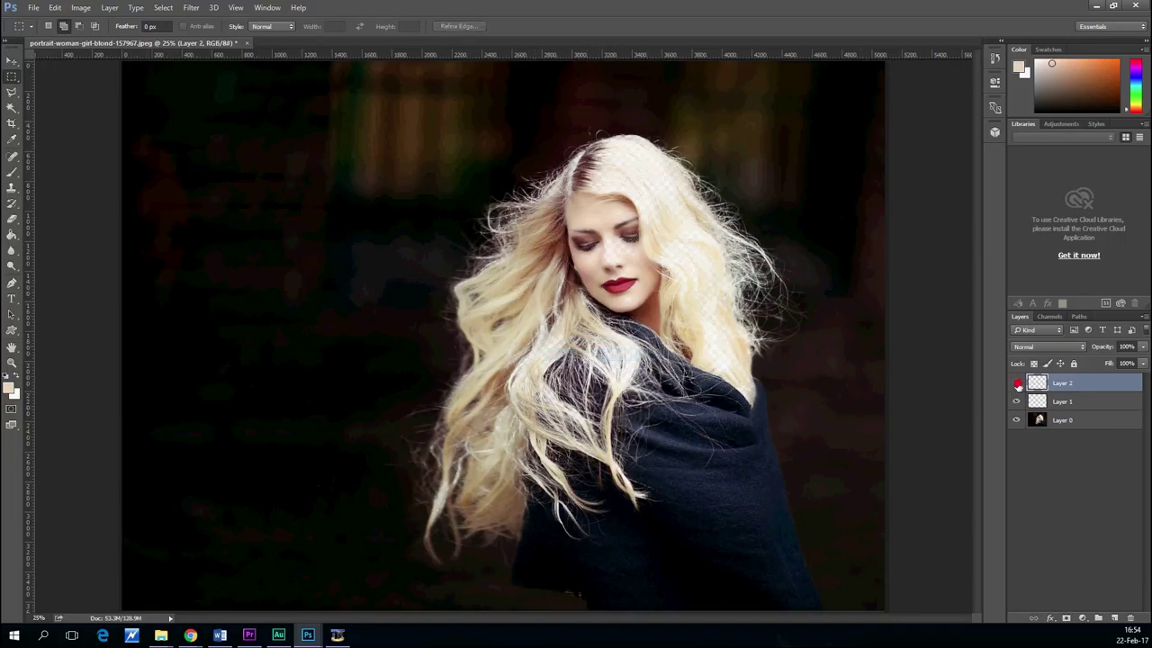
left_click(1016, 383)
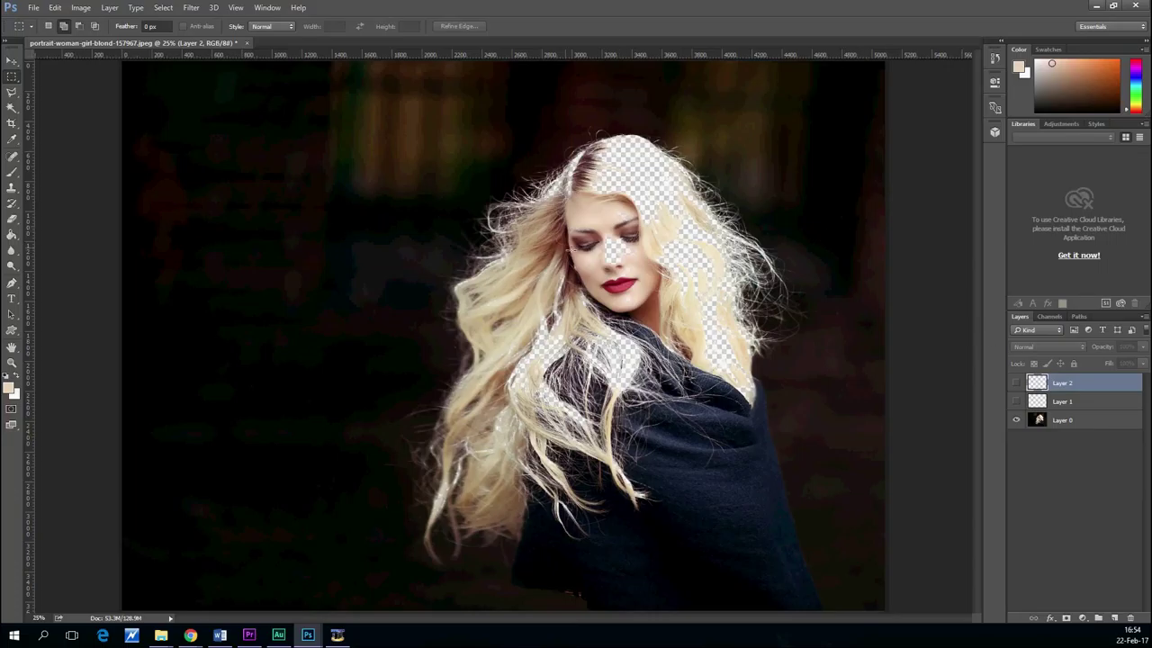
Select the remaining tan-blonde hair with Color Range, using sampled colors at fuzziness 124.
key("ctrl+plus")
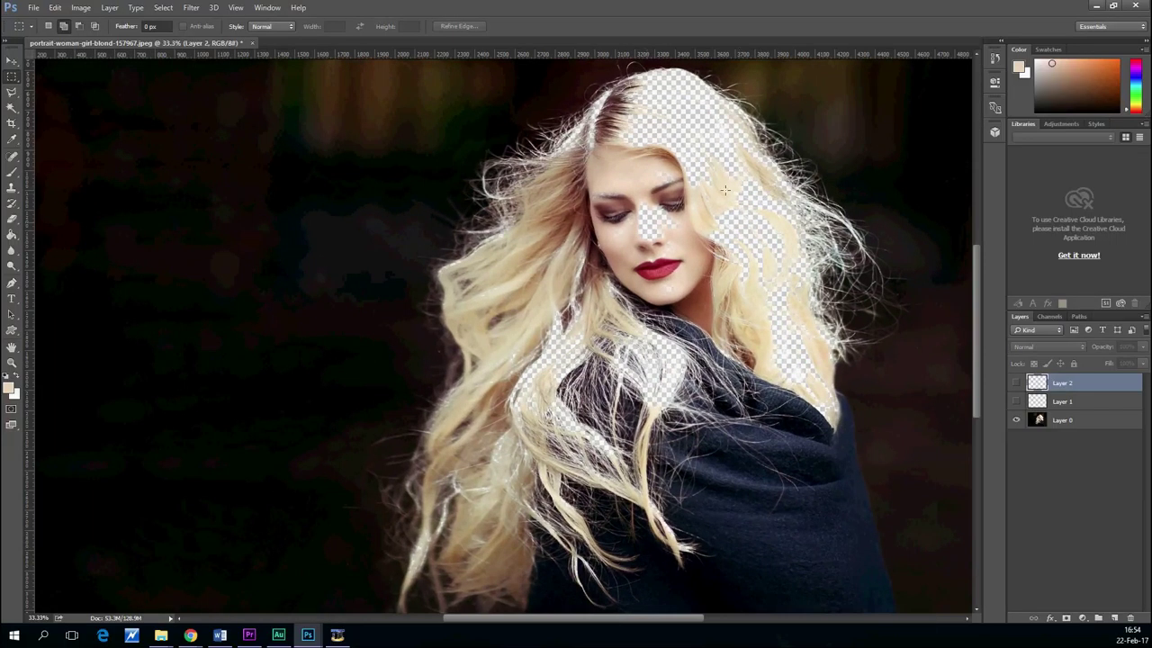
left_click_drag(657, 248, 400, 349)
key("ctrl+plus")
key("ctrl+plus")
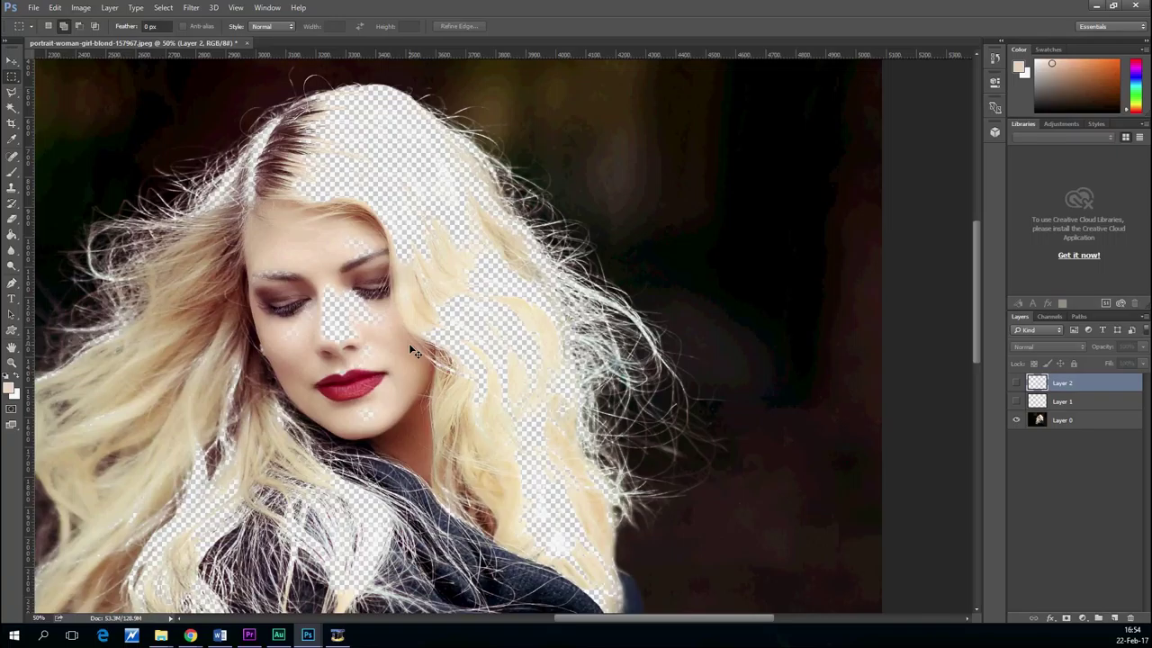
key("ctrl+minus")
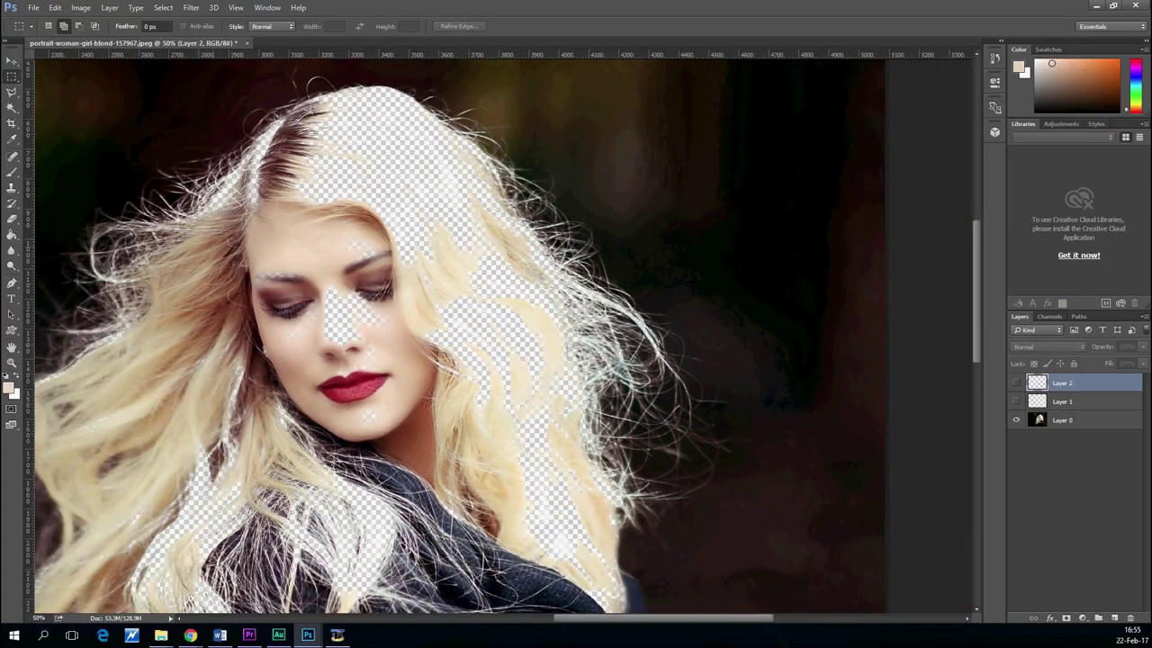
left_click_drag(127, 285, 306, 216)
left_click_drag(151, 430, 387, 176)
left_click(162, 7)
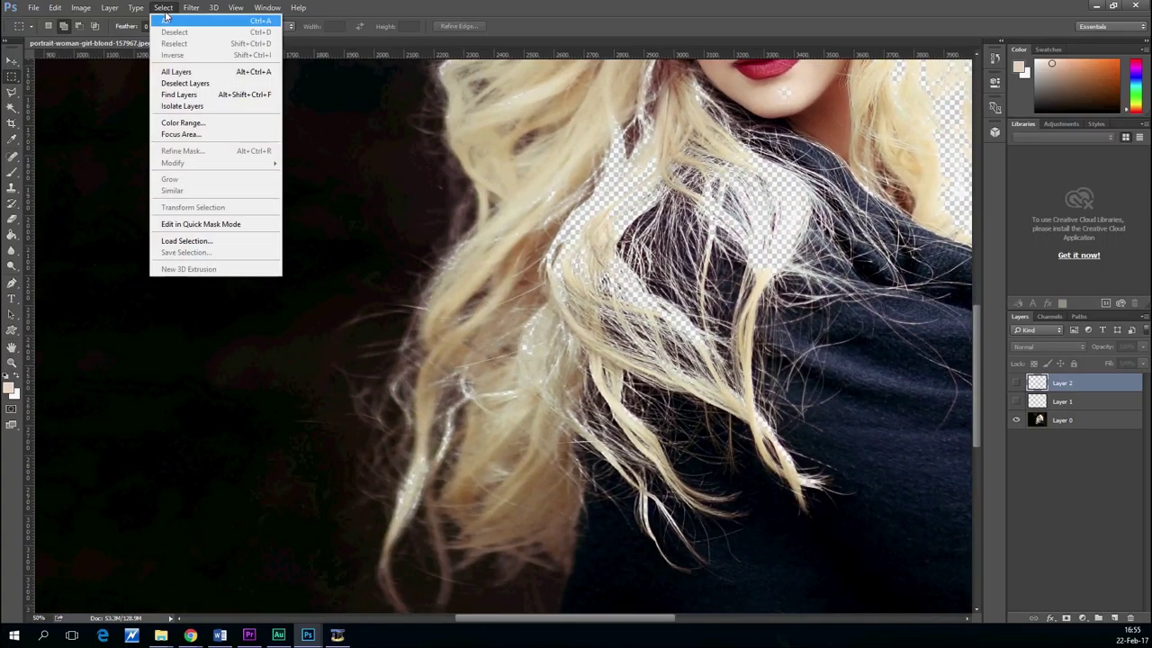
left_click(185, 126)
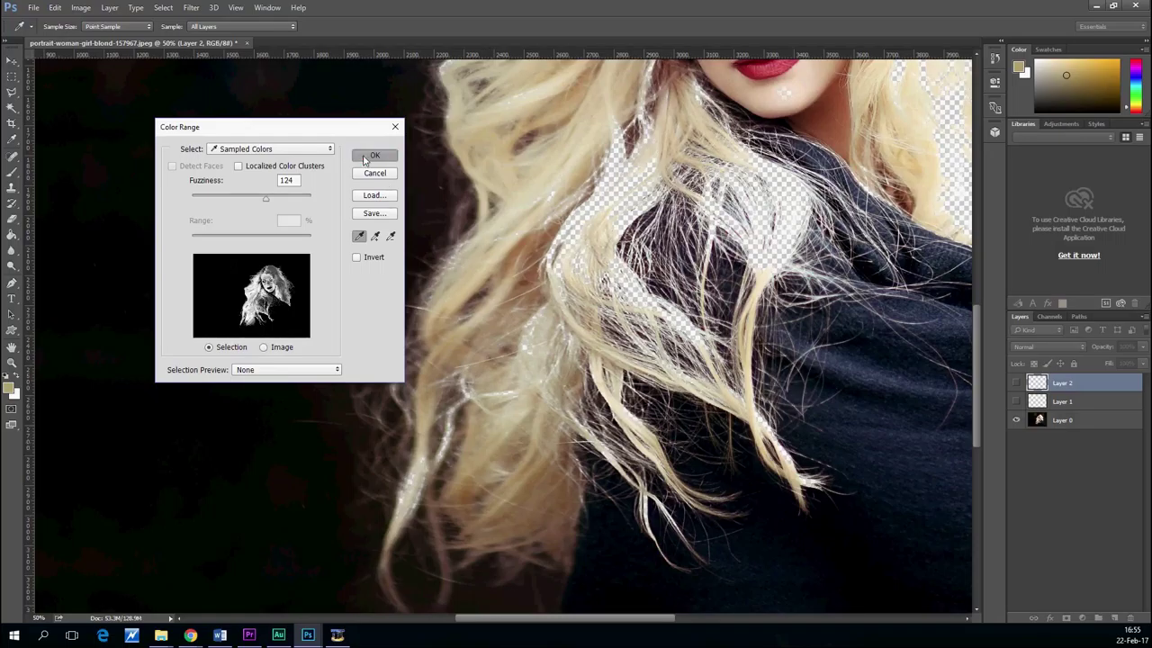
left_click(375, 155)
key("m")
right_click(501, 172)
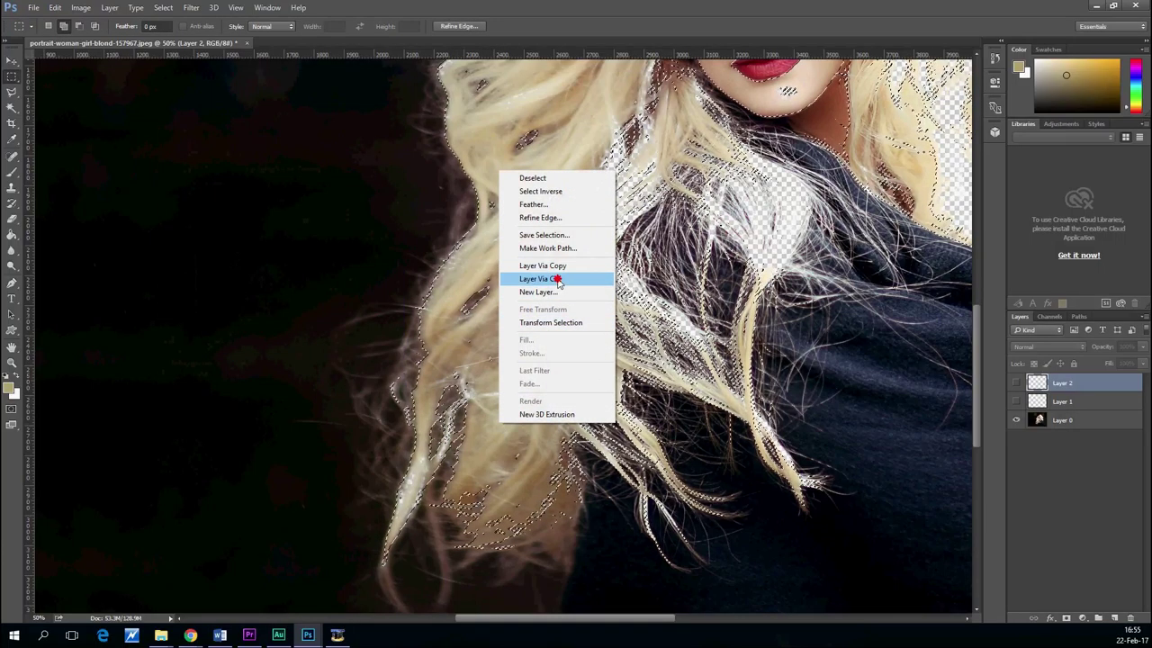
left_click(552, 268)
key("ctrl+z")
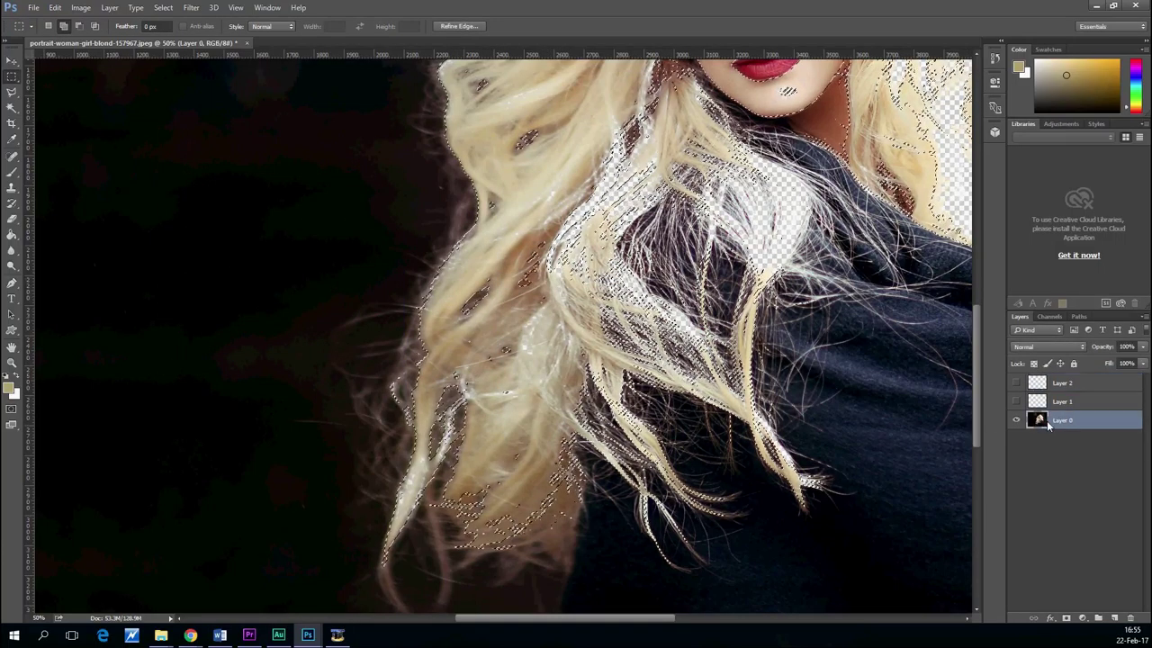
Cut the selected hair from Layer 0 onto a new layer and hide that new layer.
right_click(500, 149)
left_click(555, 257)
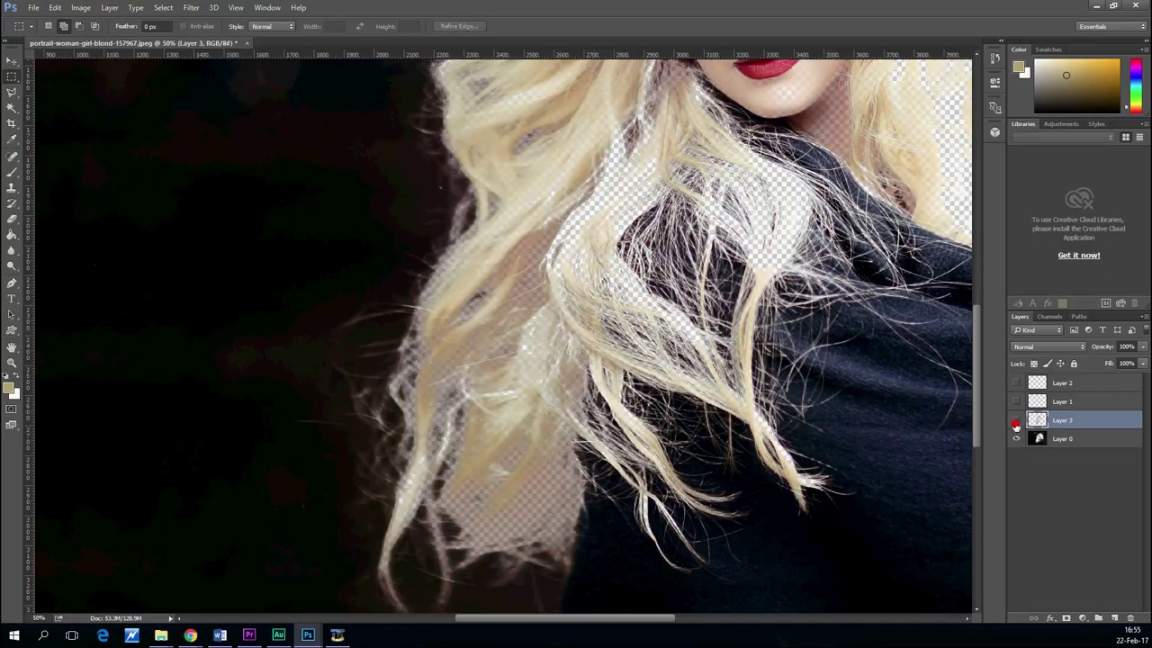
left_click(1016, 420)
key("ctrl+minus")
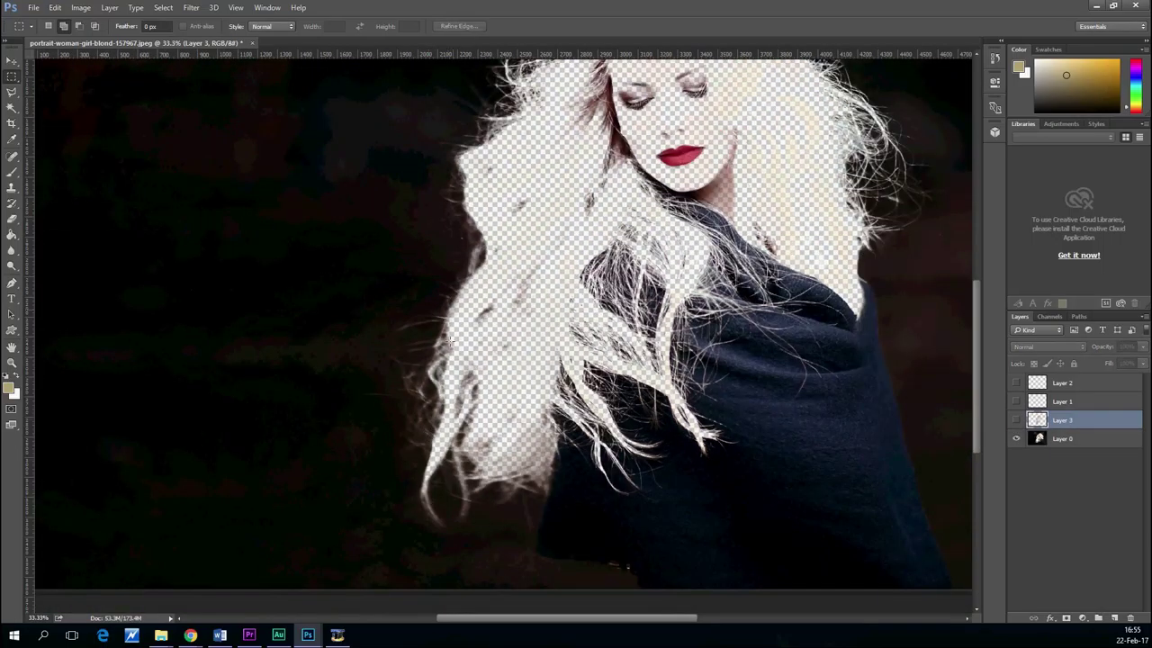
left_click_drag(536, 235, 406, 418)
key("ctrl+plus")
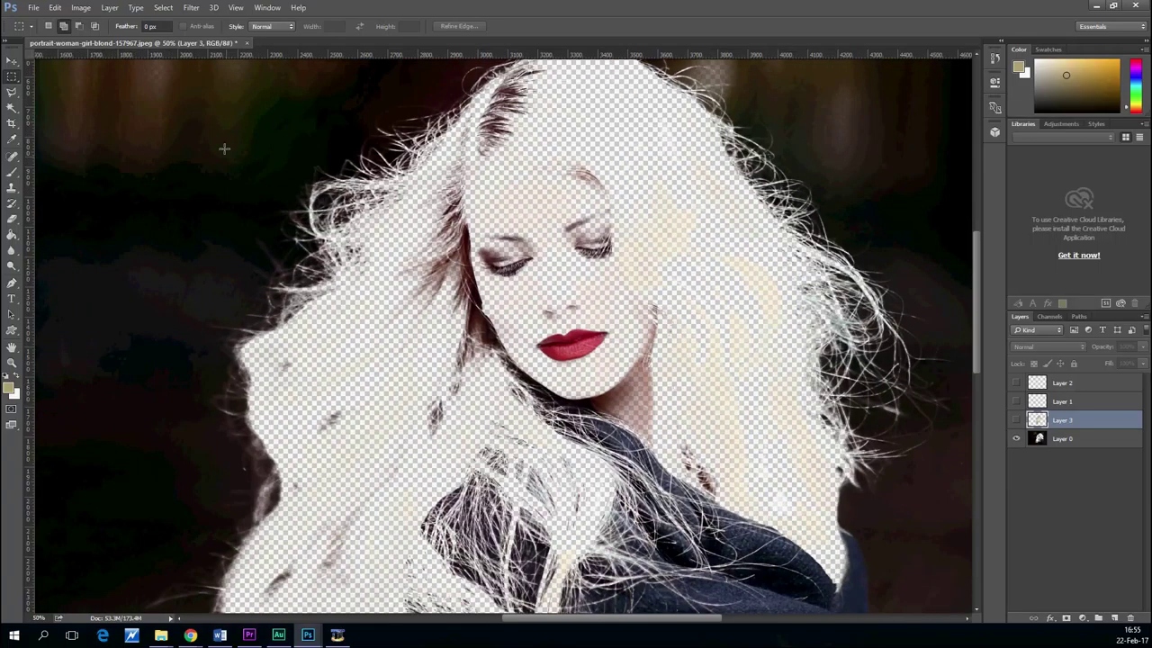
left_click(153, 11)
left_click(193, 121)
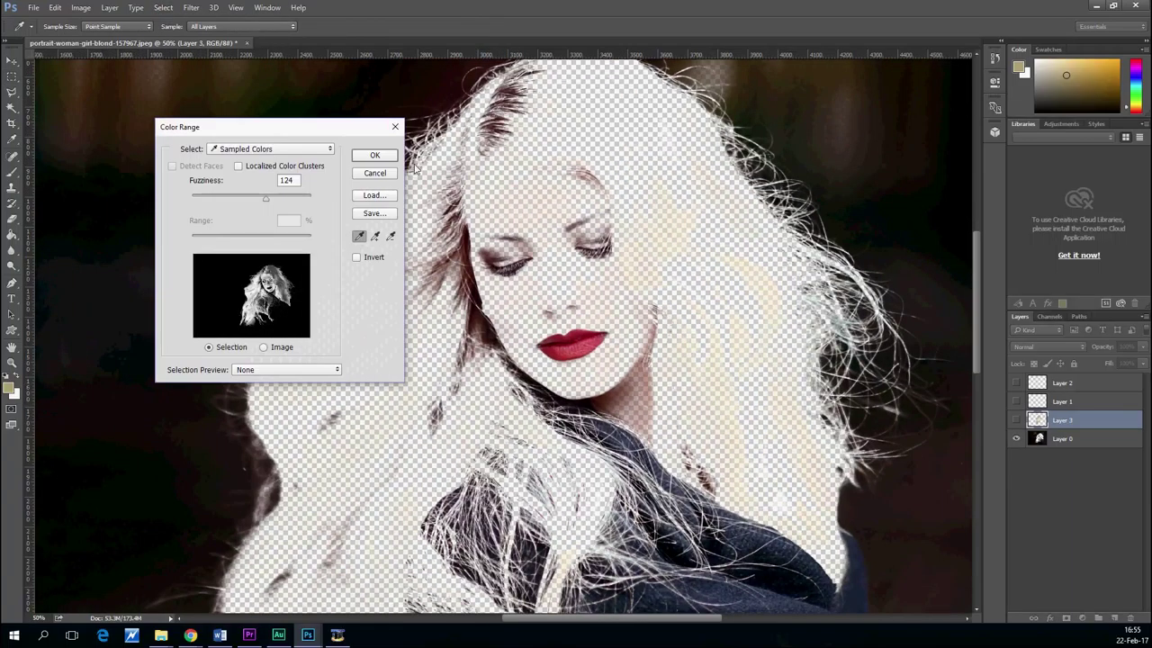
left_click(511, 94)
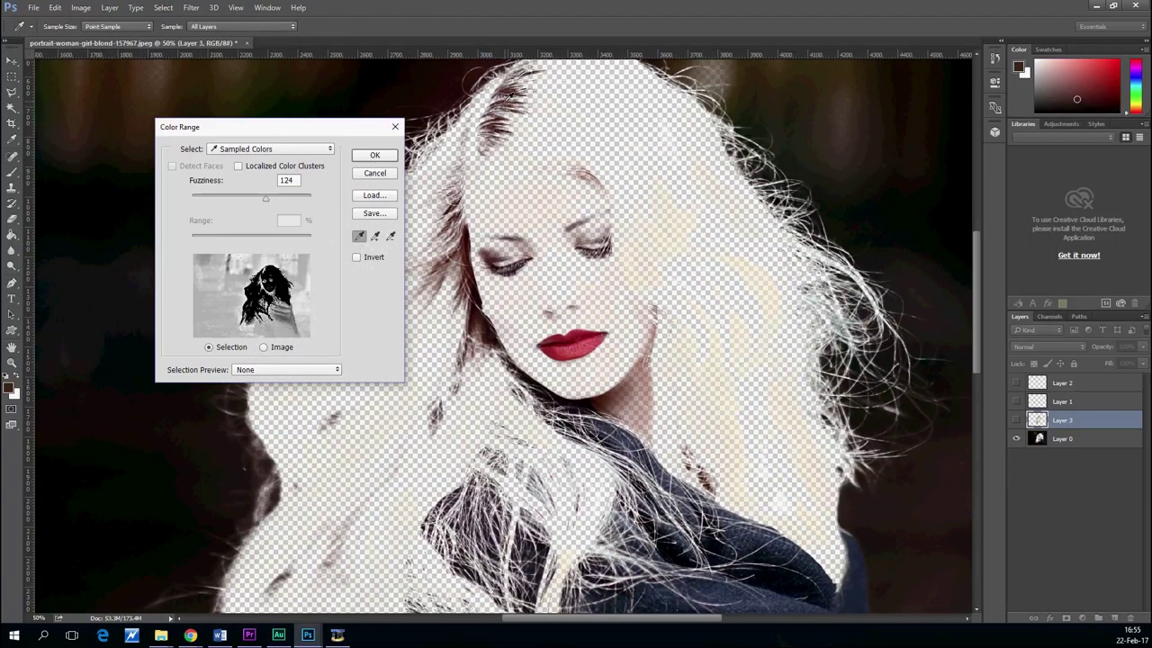
left_click_drag(266, 197, 214, 211)
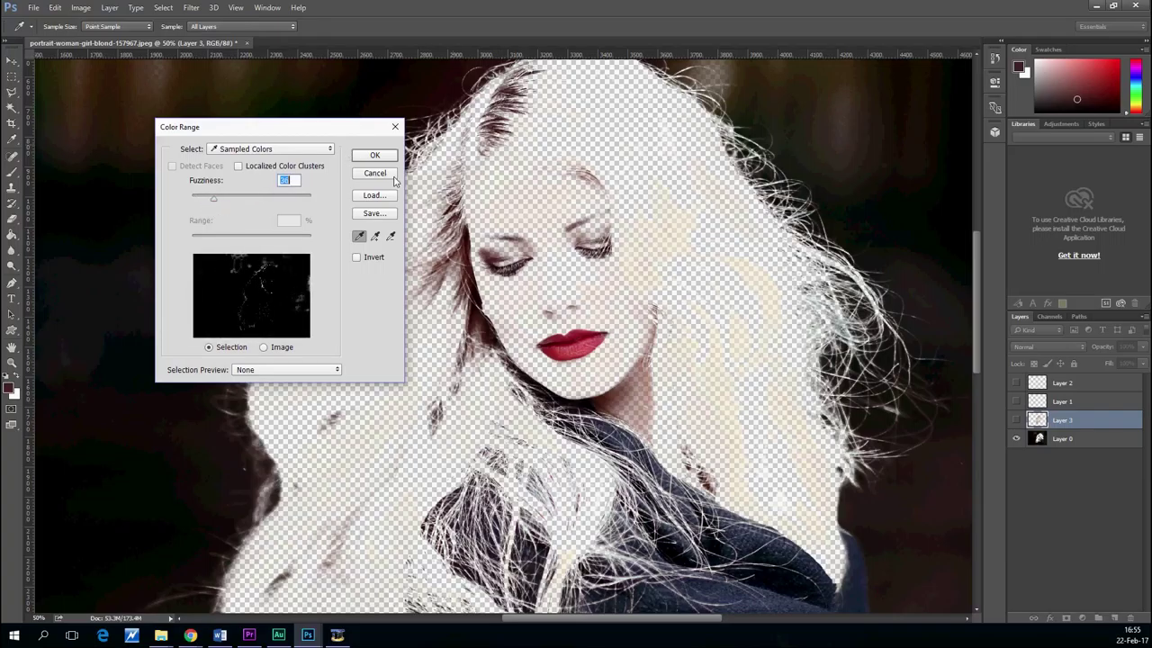
left_click(469, 236)
left_click_drag(597, 333, 666, 498)
left_click_drag(215, 202, 251, 214)
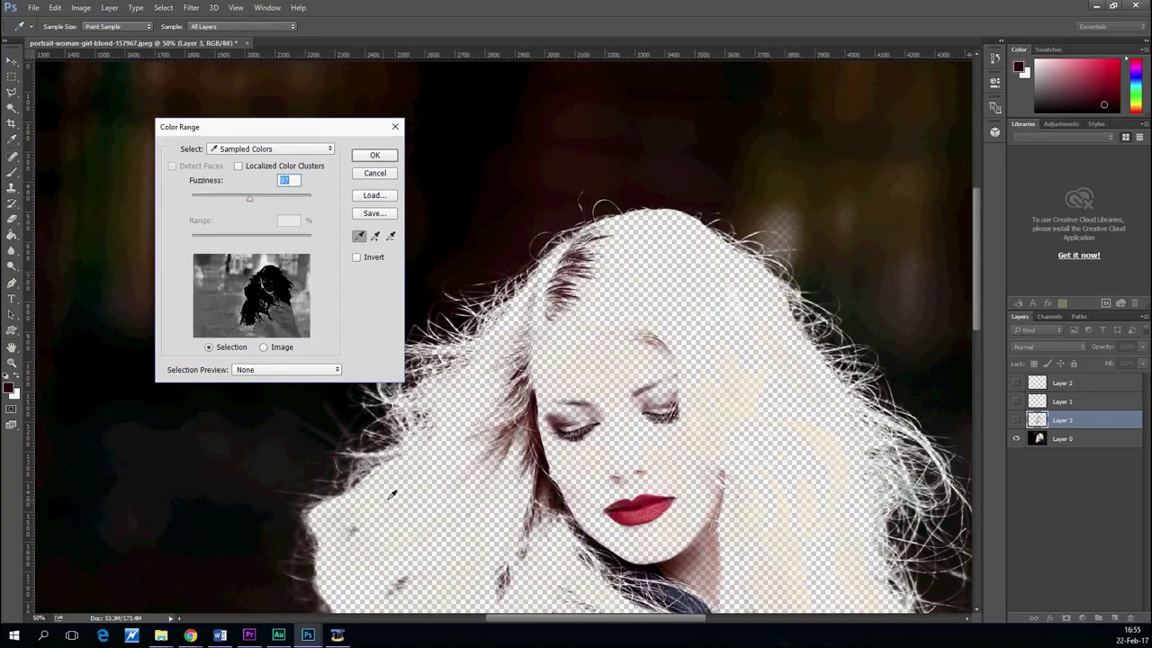
left_click(365, 175)
Select the remaining pale blonde hair tones with Color Range, using sampled colors at a fuzziness reduced below 124.
left_click_drag(423, 465, 261, 426)
left_click_drag(595, 192, 506, 341)
left_click(163, 7)
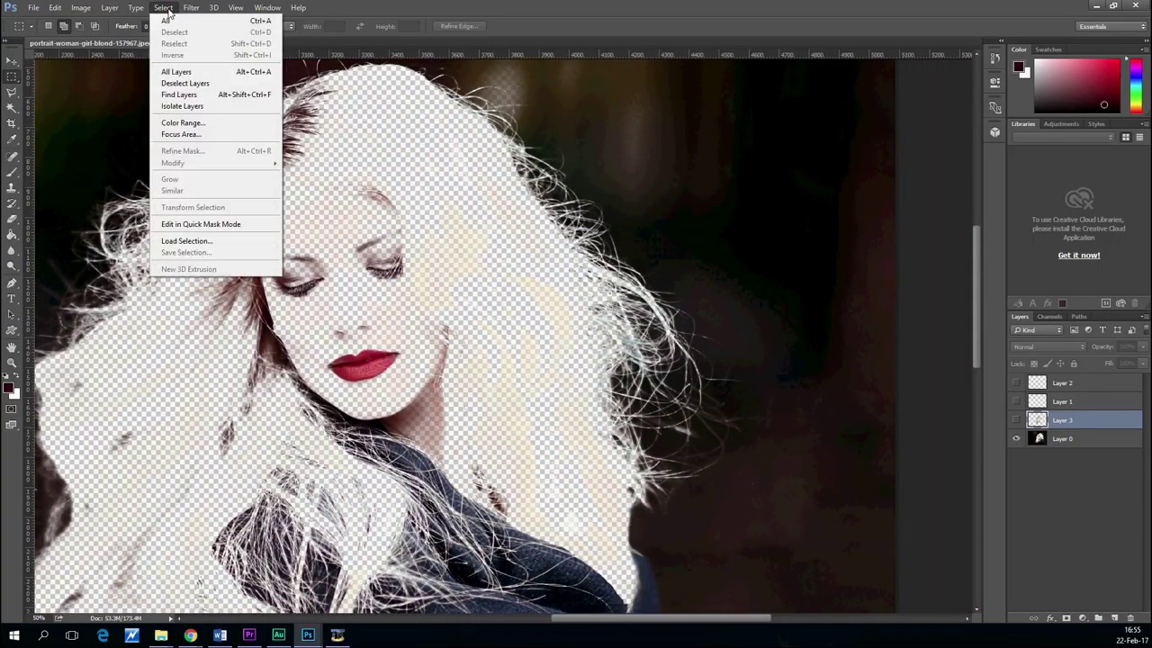
left_click(176, 126)
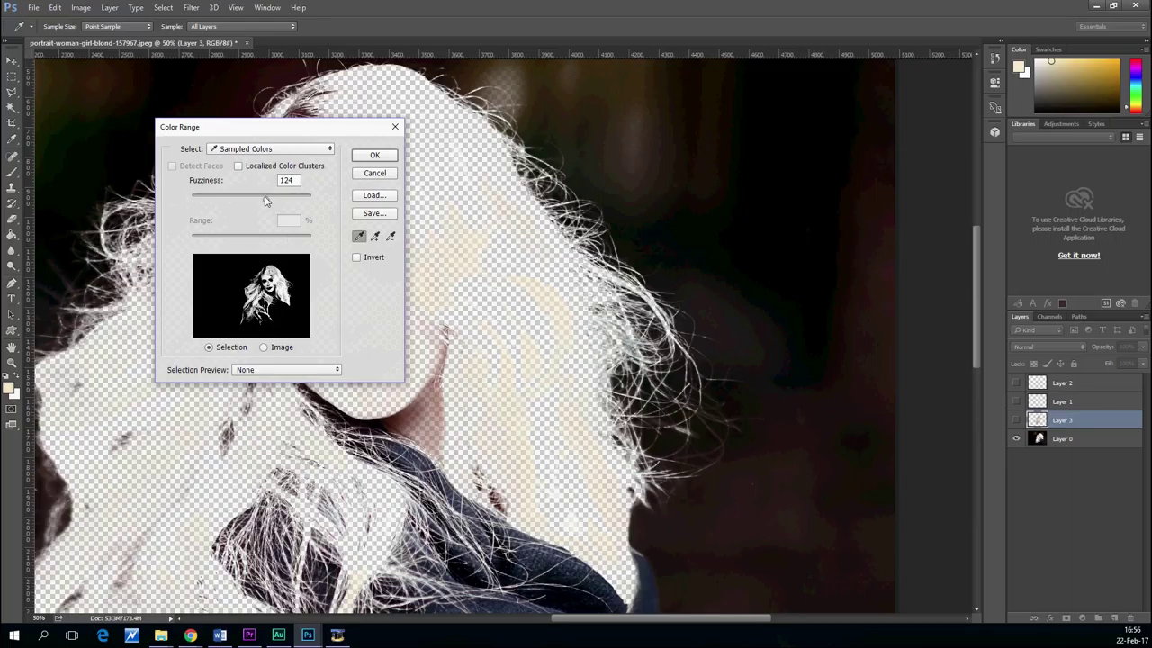
left_click_drag(265, 198, 222, 206)
left_click(374, 154)
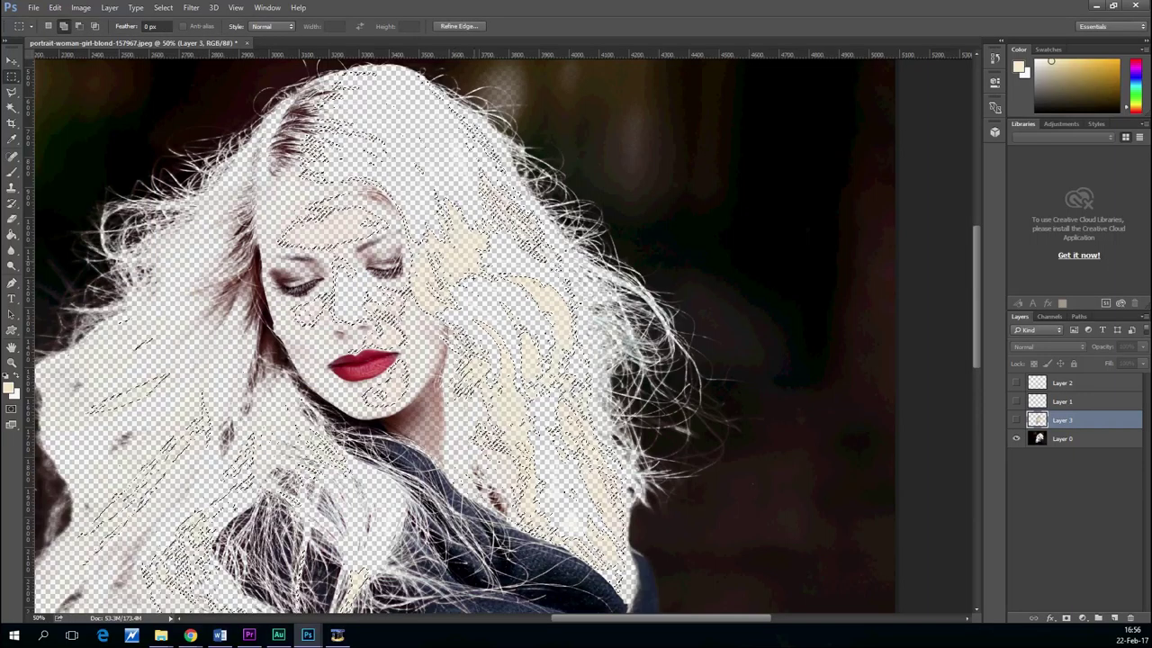
Cut the selected pale blonde tones from Layer 0 onto a new layer and hide that new layer.
right_click(459, 254)
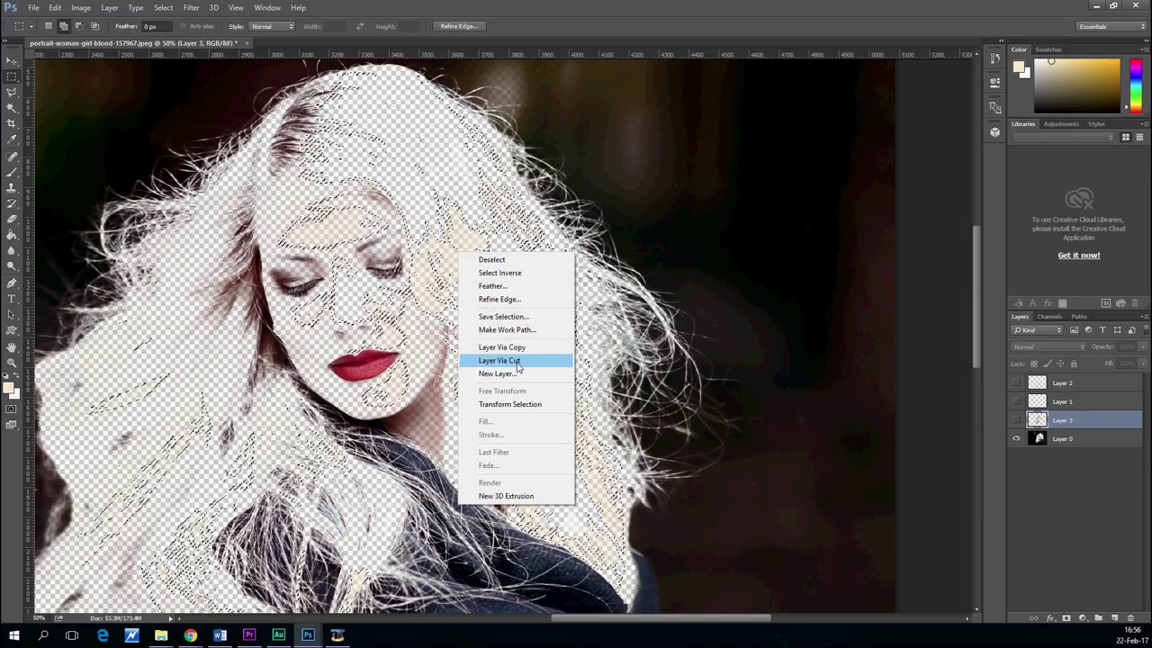
left_click(1040, 439)
right_click(455, 238)
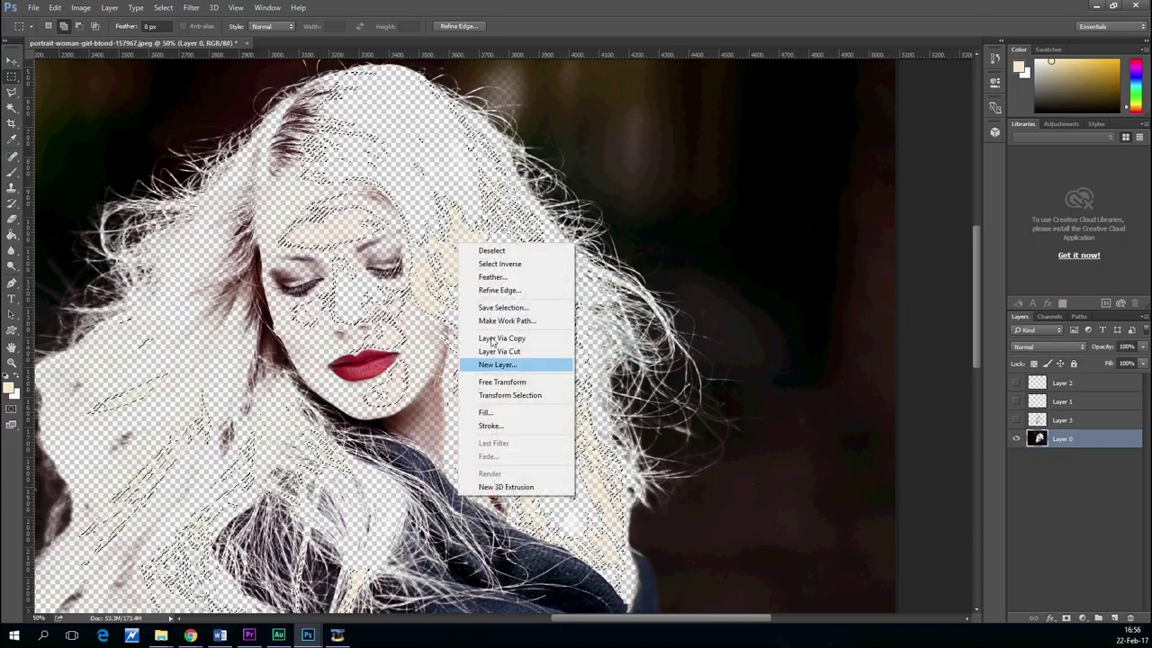
left_click(491, 350)
left_click(1016, 438)
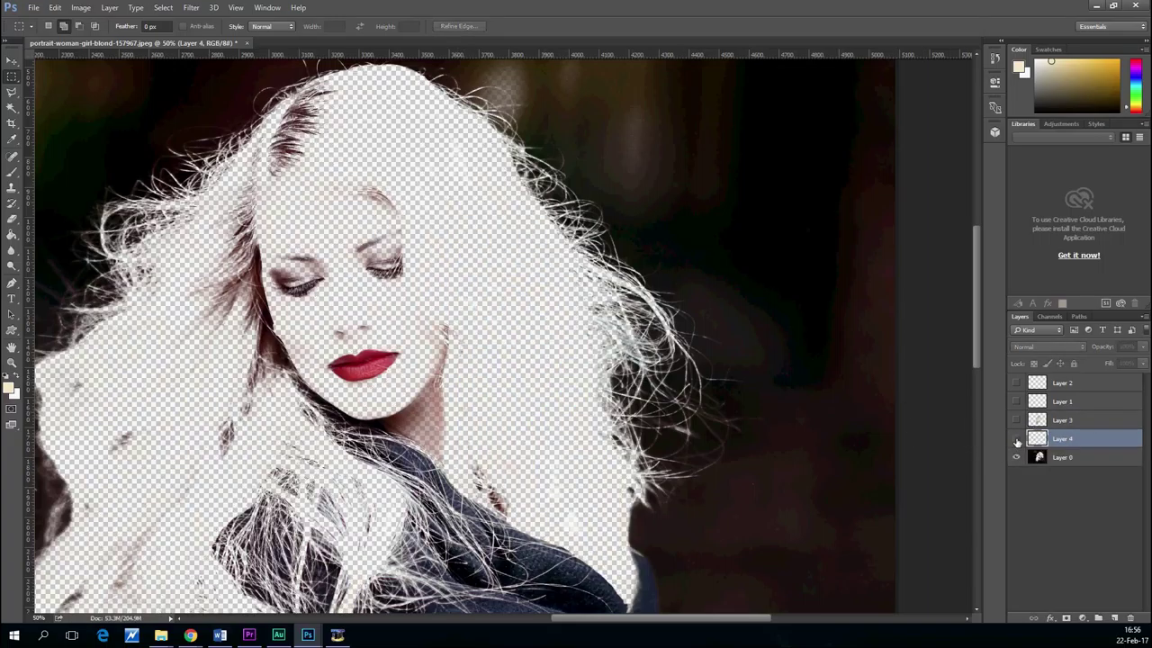
Start a Polygonal Lasso outline around the dark roots at the hair parting, down to the forehead's edge.
left_click_drag(162, 331, 235, 297)
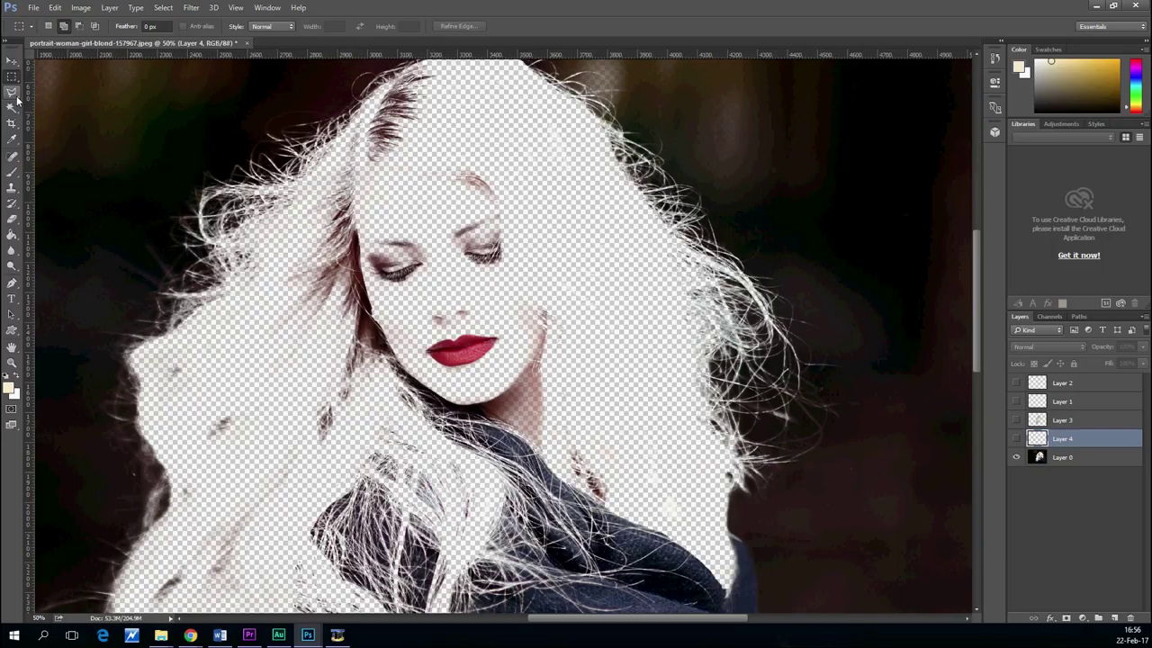
left_click(12, 91)
left_click_drag(353, 135, 363, 212)
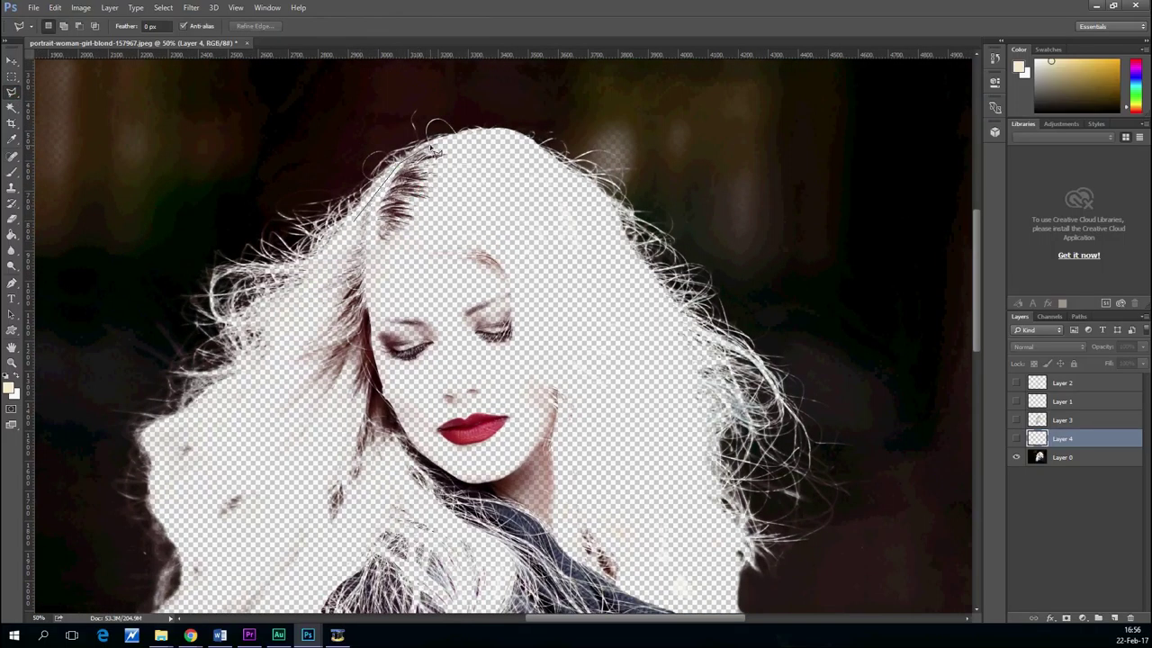
left_click(461, 143)
left_click(436, 227)
left_click(389, 266)
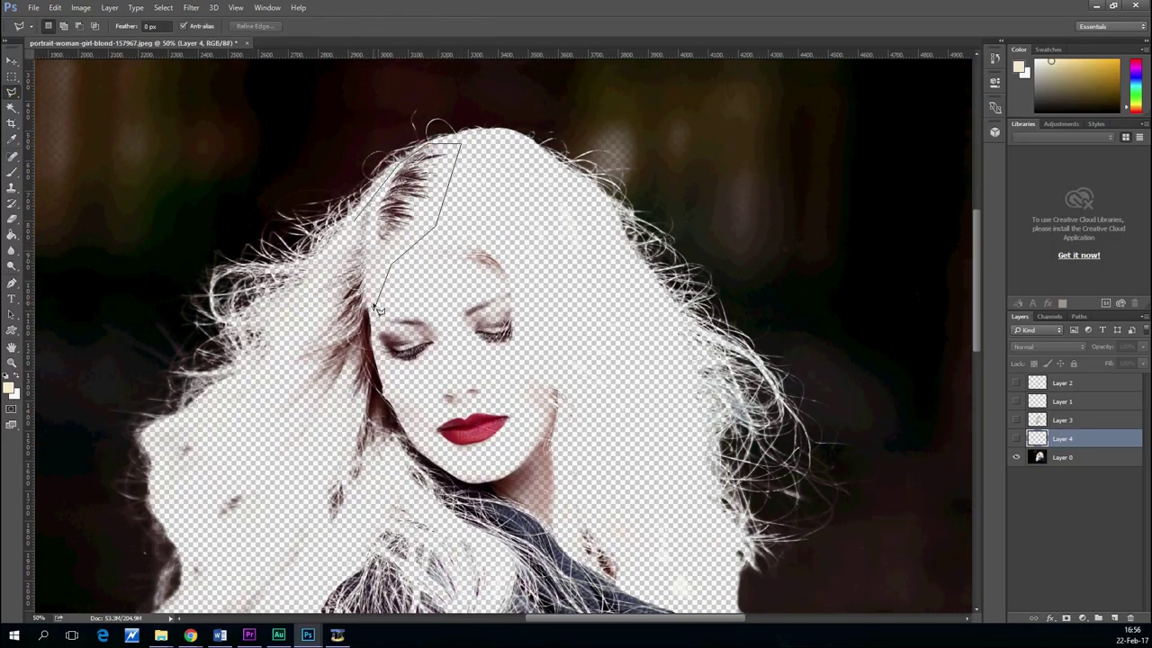
left_click(369, 313)
Continue the lasso outline along the boundary between the dark hair and the cheek, down to the jaw.
scroll(370, 315, "up", 3)
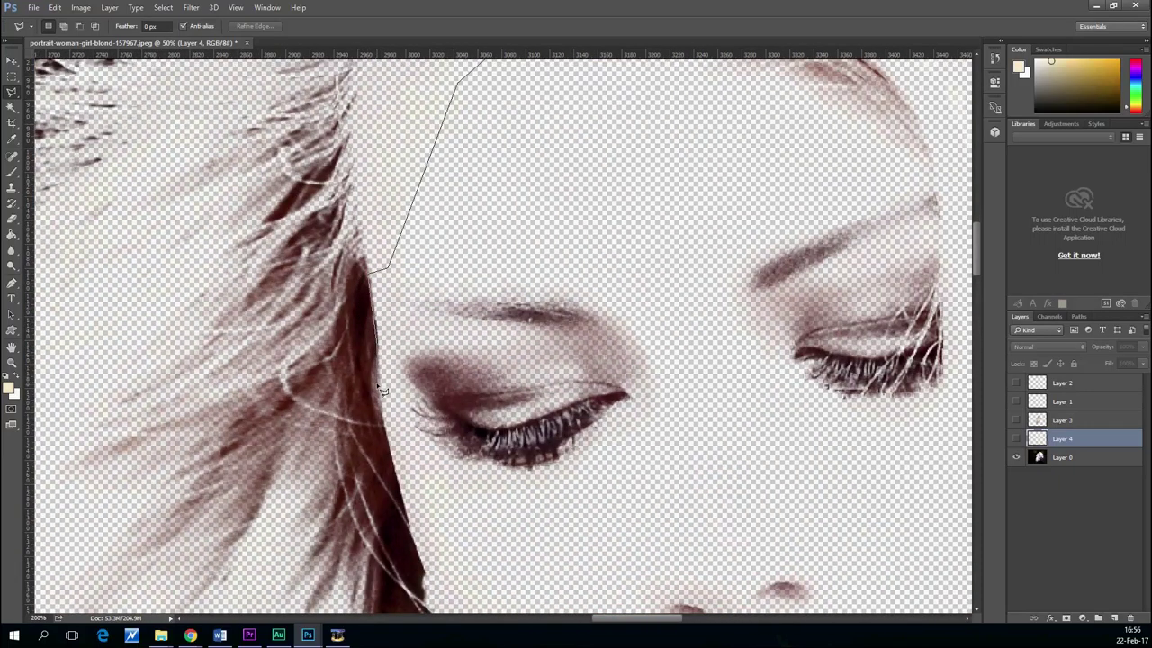
scroll(382, 389, "down", 2)
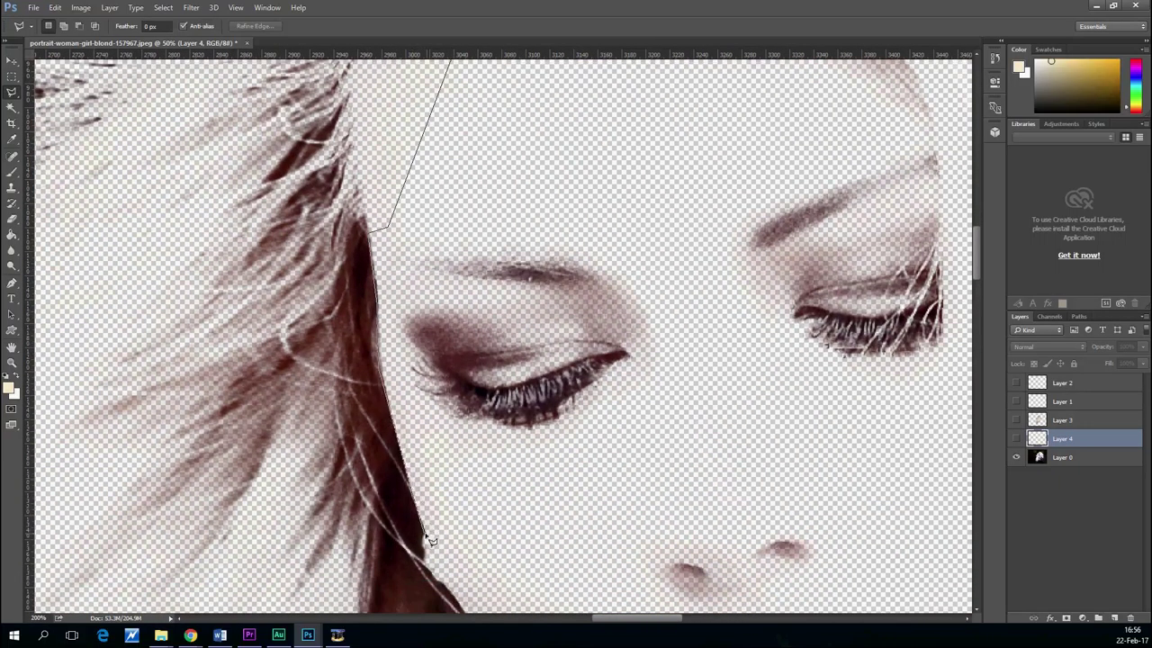
scroll(425, 553, "down", 3)
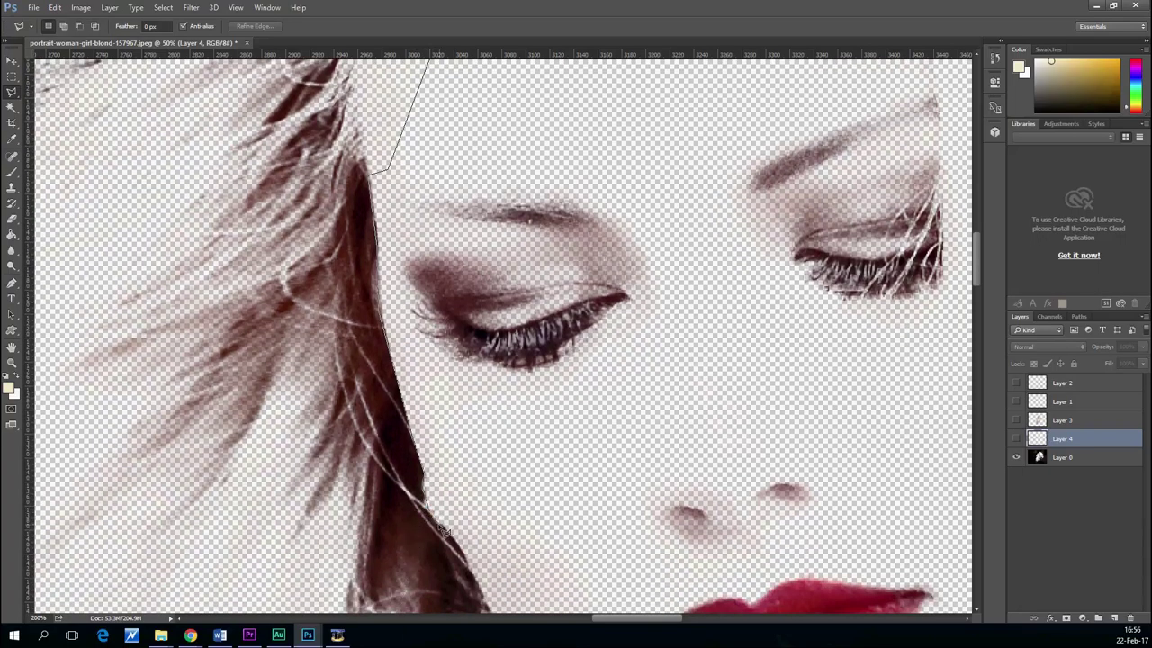
scroll(455, 545, "down", 10)
left_click(521, 479)
left_click(561, 525)
scroll(567, 524, "down", 3)
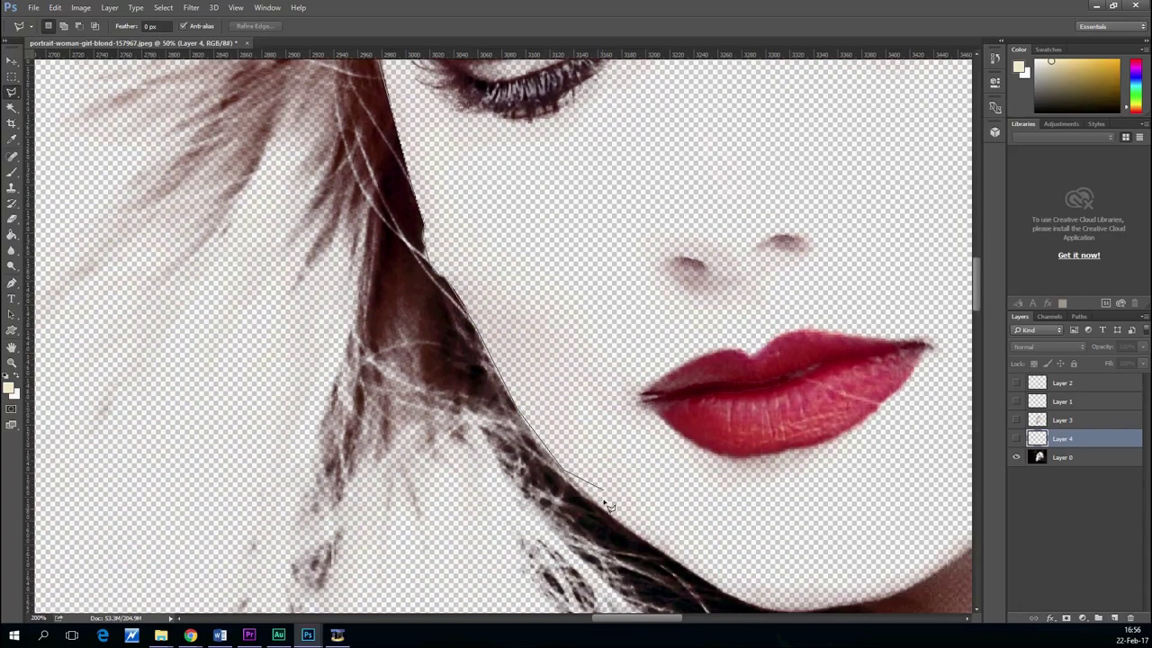
left_click(604, 510)
Extend the lasso outline from the jaw past the dark neck strands and across the hair below.
scroll(603, 509, "down", 7)
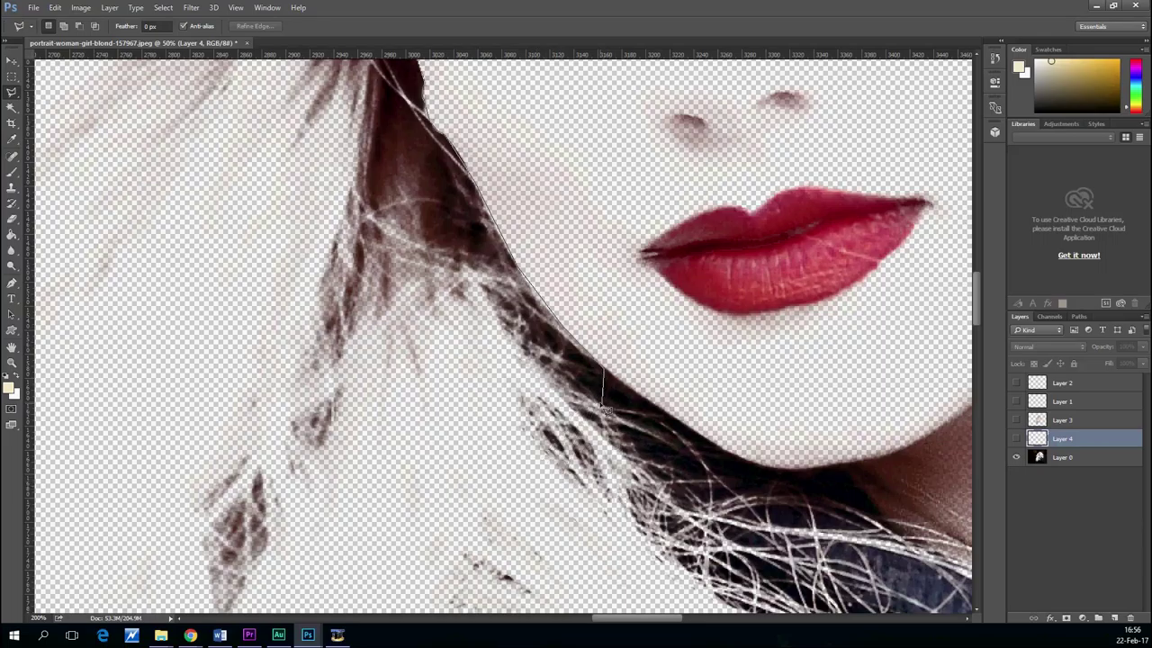
left_click(615, 488)
scroll(621, 495, "down", 4)
left_click(657, 557)
left_click(483, 482)
left_click(244, 547)
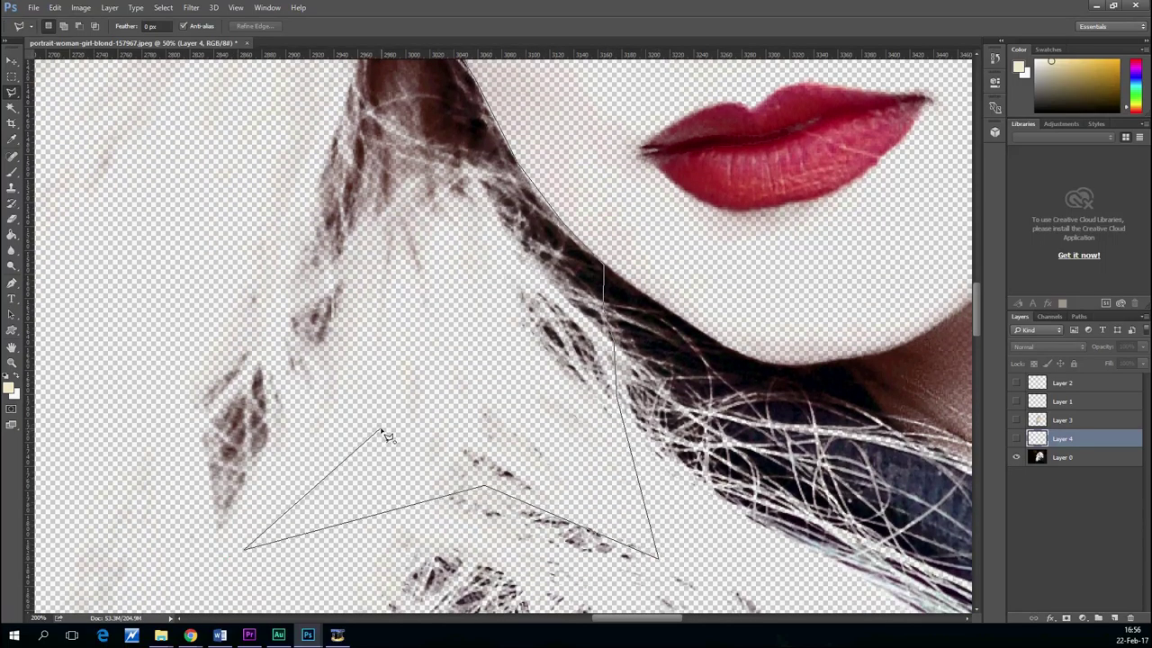
scroll(382, 431, "down", 1)
left_click(272, 525)
left_click_drag(273, 525, 425, 411)
left_click(336, 390)
left_click(278, 476)
left_click_drag(278, 476, 404, 294)
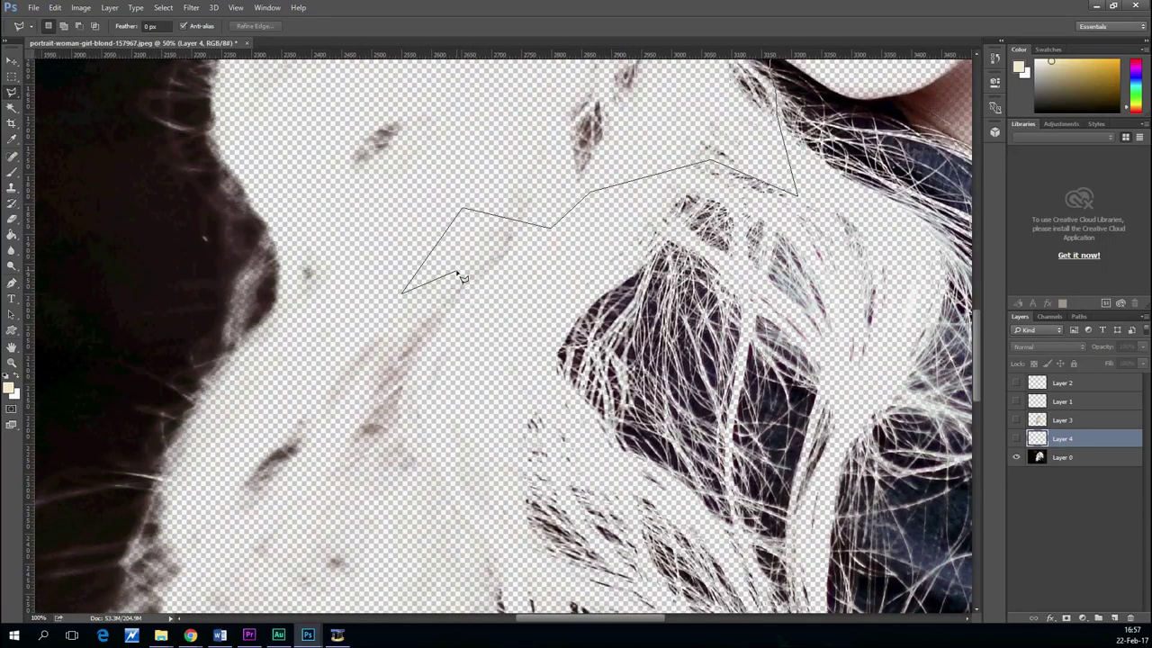
Remove the last misplaced lasso points and run the outline down the inner side of the long hair.
key("BackSpace")
key("BackSpace")
left_click(491, 300)
left_click(430, 426)
left_click(506, 481)
left_click_drag(433, 544, 432, 278)
left_click(422, 471)
left_click_drag(406, 491, 390, 293)
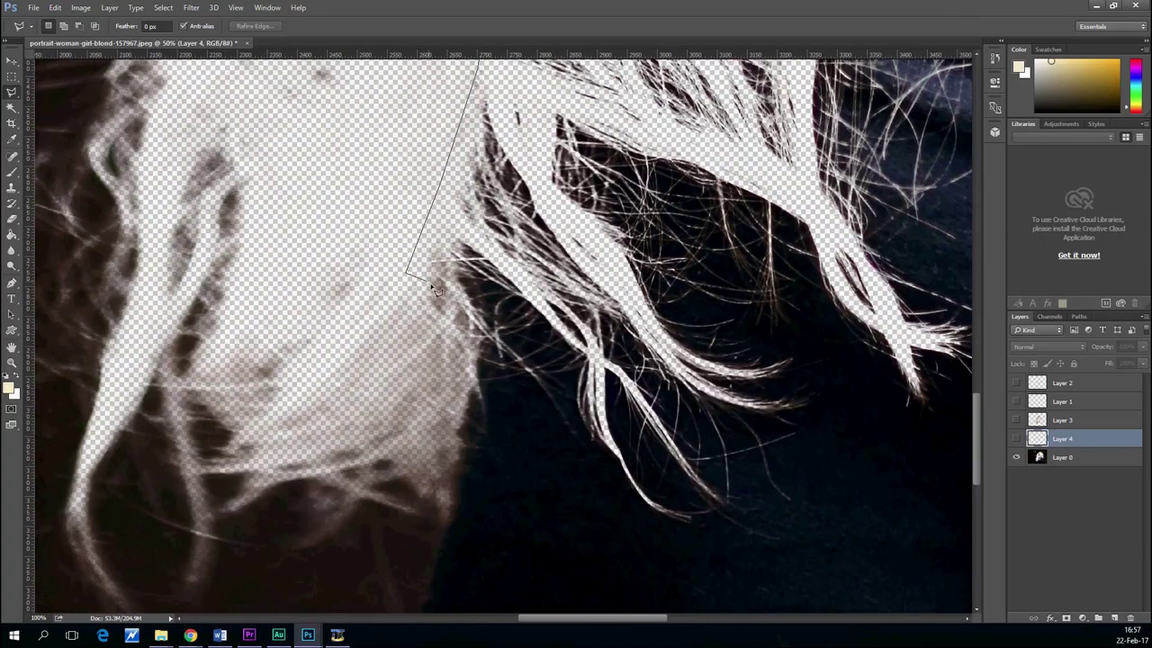
Carry the lasso outline around the brownish hair near the lower ends of the long locks.
left_click(406, 312)
left_click(315, 319)
left_click(267, 261)
left_click(258, 207)
left_click(216, 252)
left_click(215, 201)
Bring the lasso outline back up inside the hair's outer edge to the parting and close the selection.
left_click(345, 262)
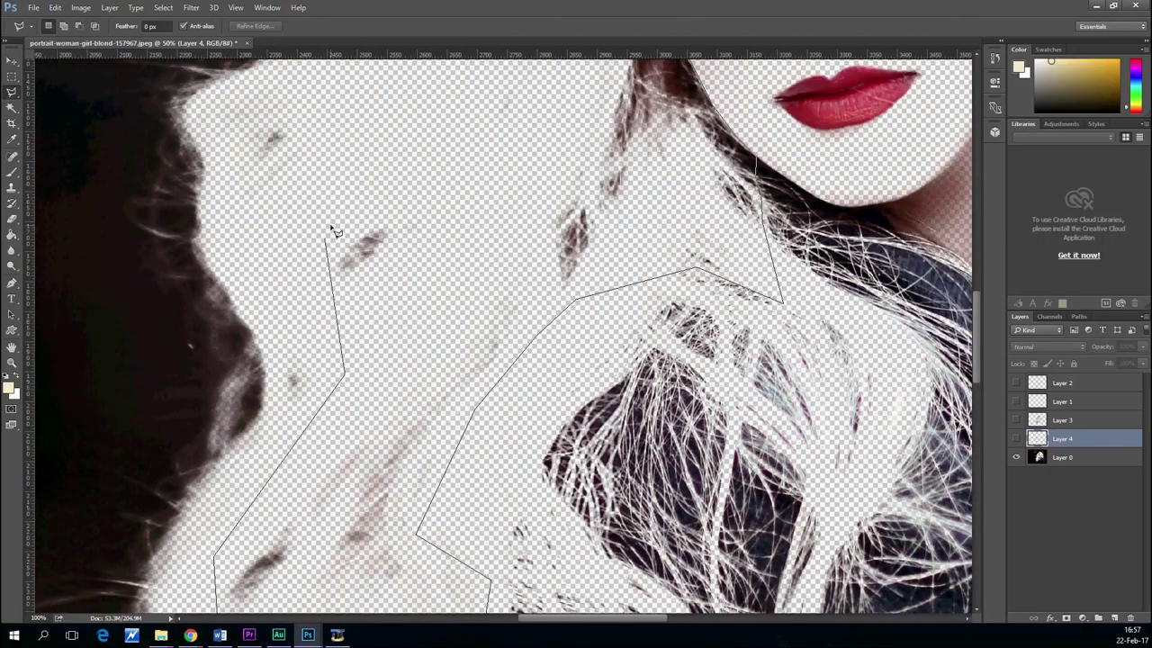
left_click(369, 304)
left_click(423, 158)
left_click(441, 177)
scroll(440, 176, "up", 8)
left_click(481, 218)
left_click(568, 120)
scroll(575, 126, "up", 3)
double_click(617, 143)
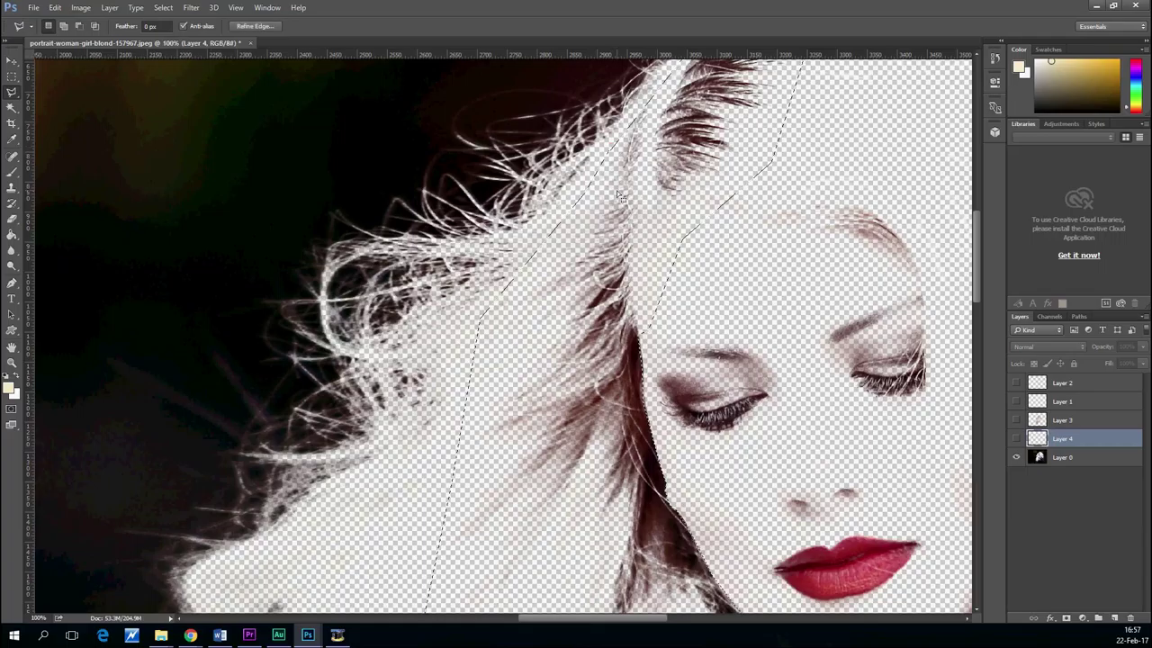
right_click(617, 191)
left_click(657, 300)
key("ctrl+z")
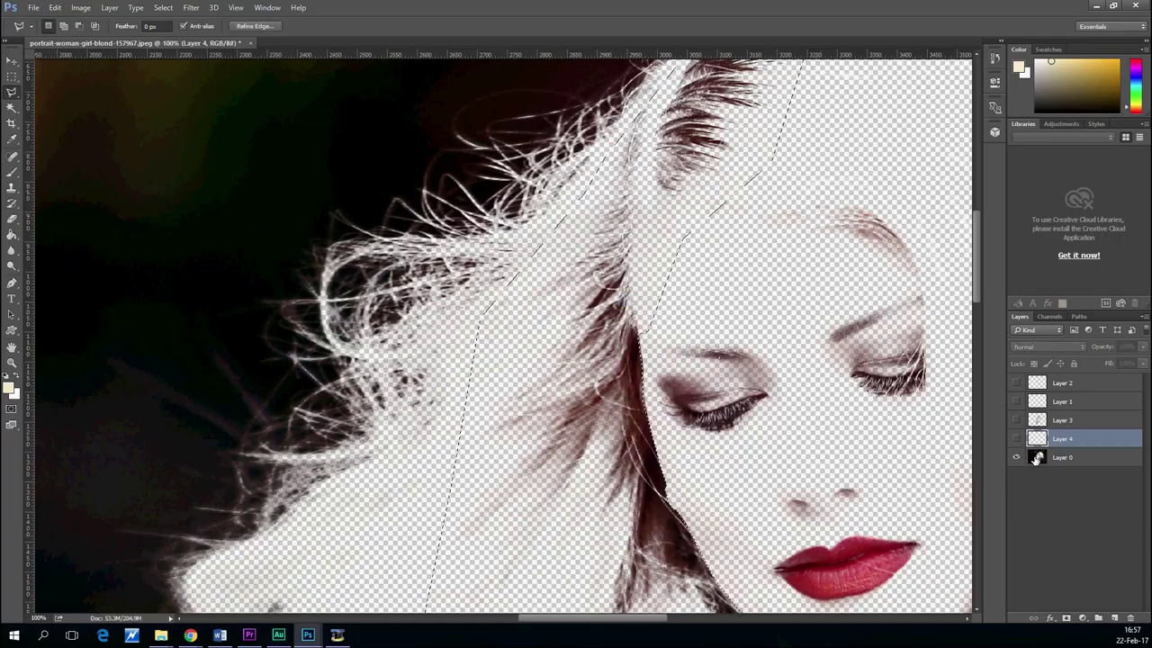
Cut the lassoed dark hair areas from Layer 0 onto a new layer and hide that new layer.
right_click(578, 262)
left_click(605, 371)
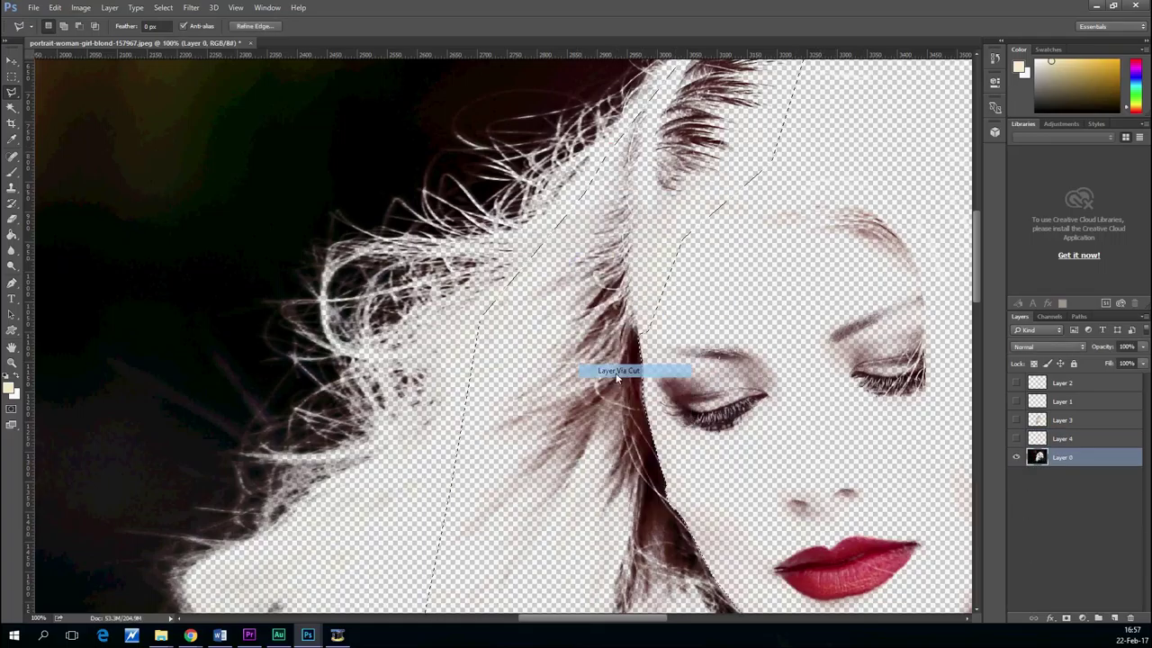
left_click(1016, 457)
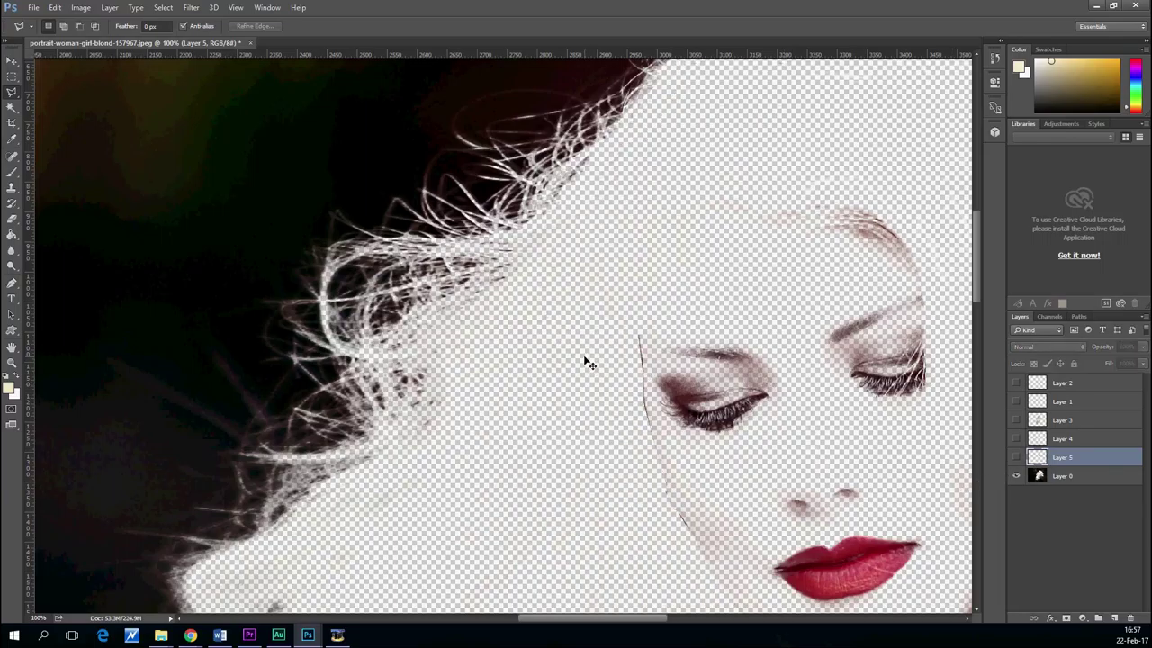
Hide Layer 0 and show all the cut-out layers, Layer 1 to Layer 5.
scroll(585, 362, "down", 4)
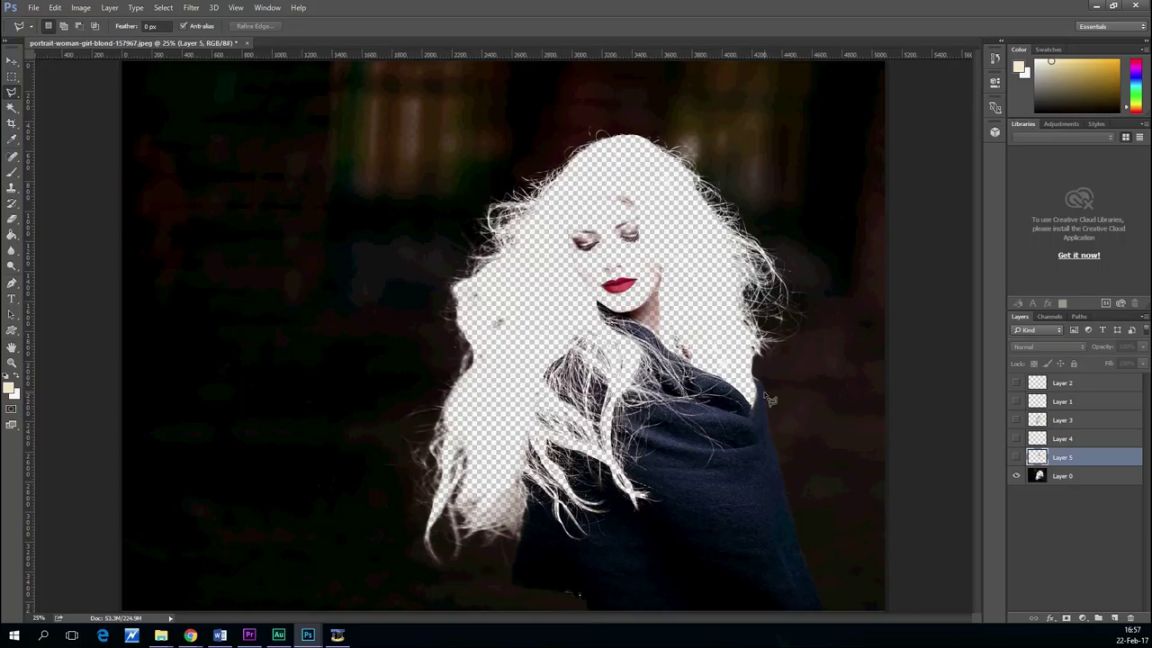
left_click(1015, 476)
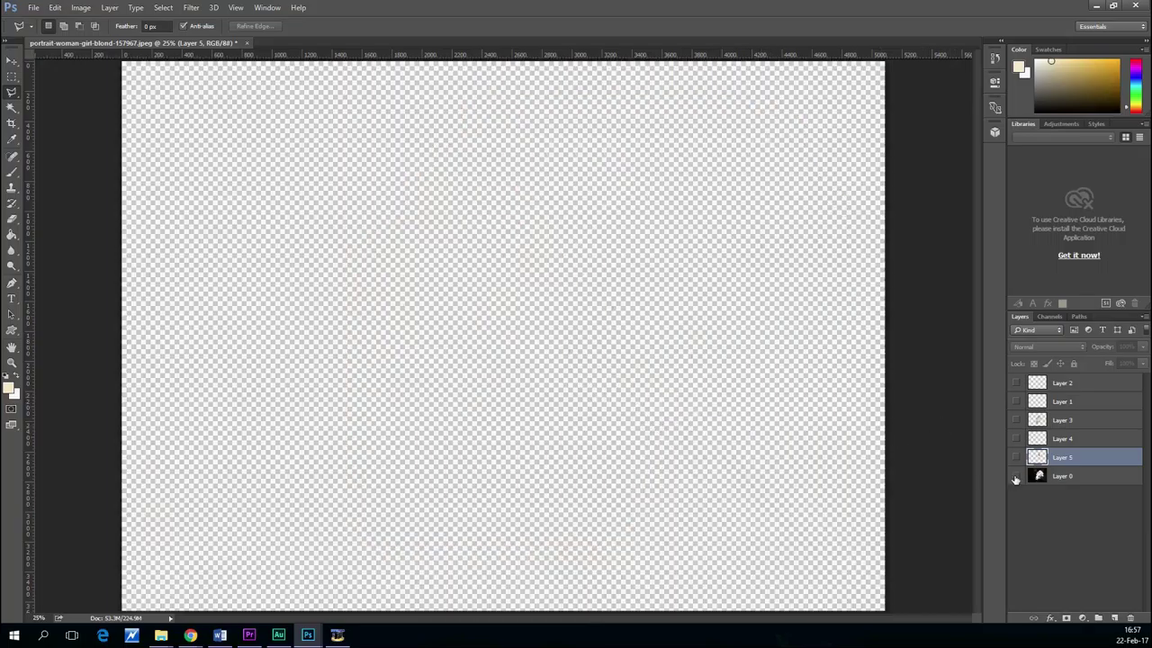
left_click_drag(1016, 460, 1016, 383)
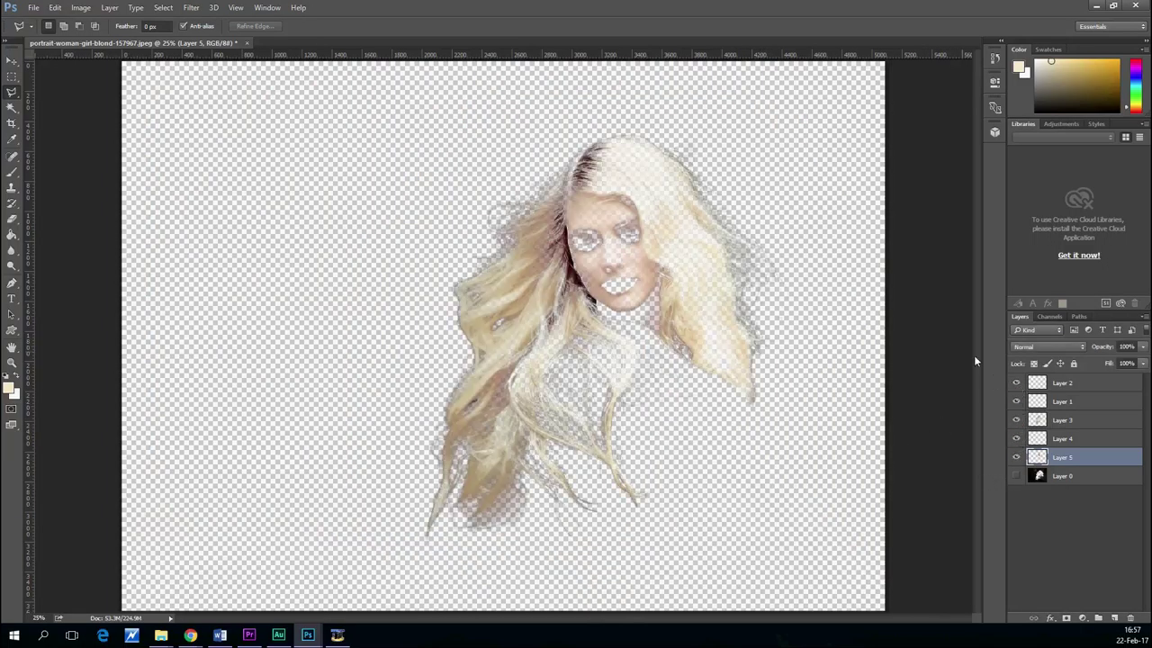
Examine the combined cut-out layers, checking the face, the strands and the semi-transparent hair areas up close.
key("ctrl+plus")
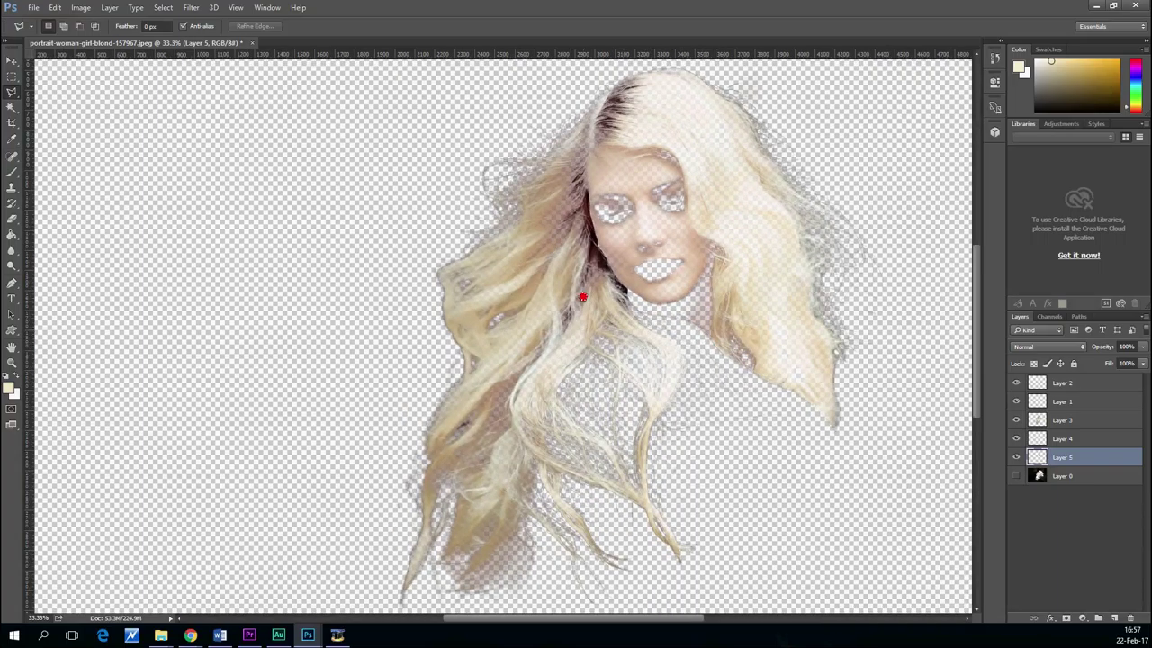
key("ctrl+plus")
key("ctrl+plus")
key("ctrl+plus")
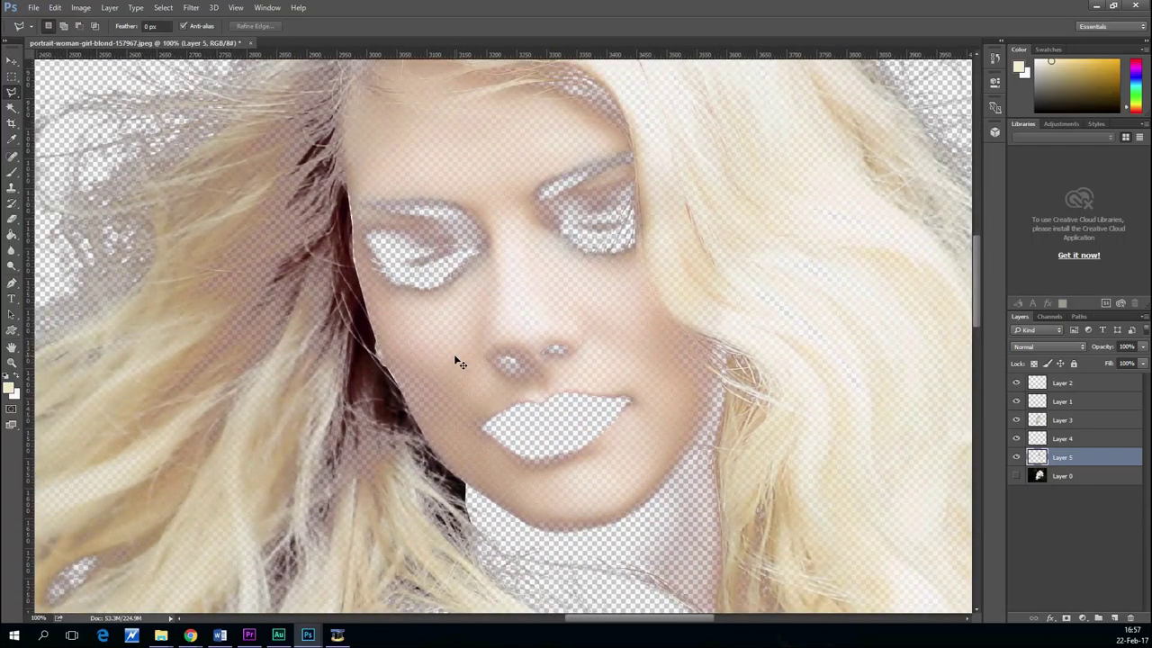
key("ctrl+minus")
key("ctrl+minus")
key("ctrl+minus")
key("ctrl+minus")
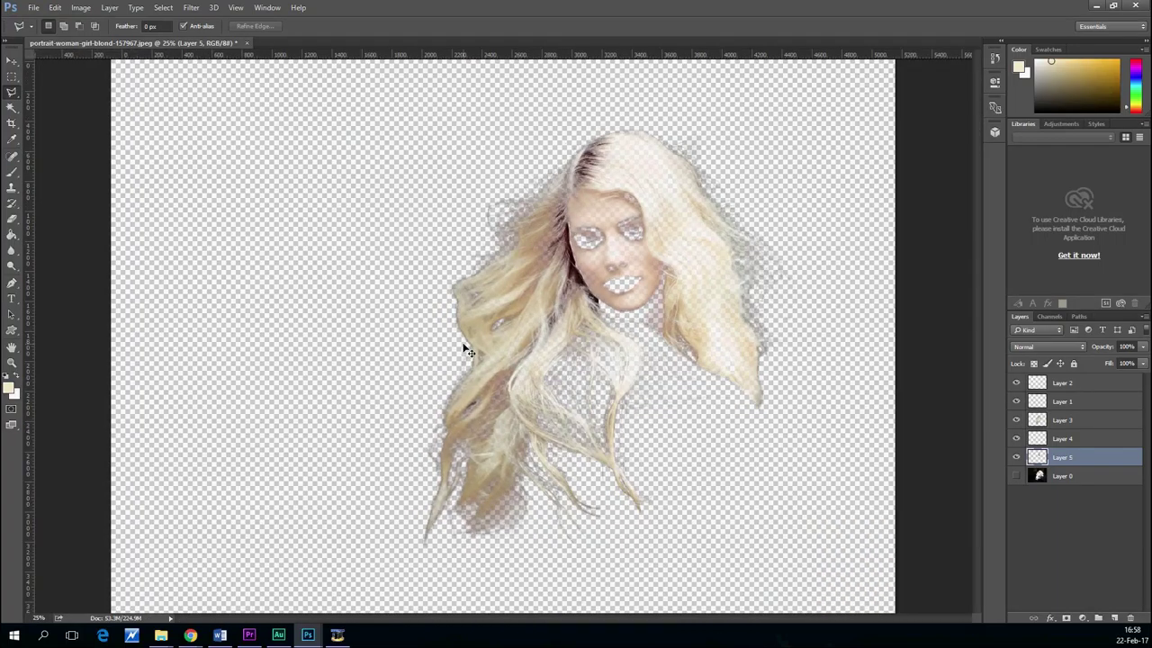
key("ctrl+plus")
left_click_drag(615, 232, 423, 325)
key("ctrl+plus")
key("ctrl+plus")
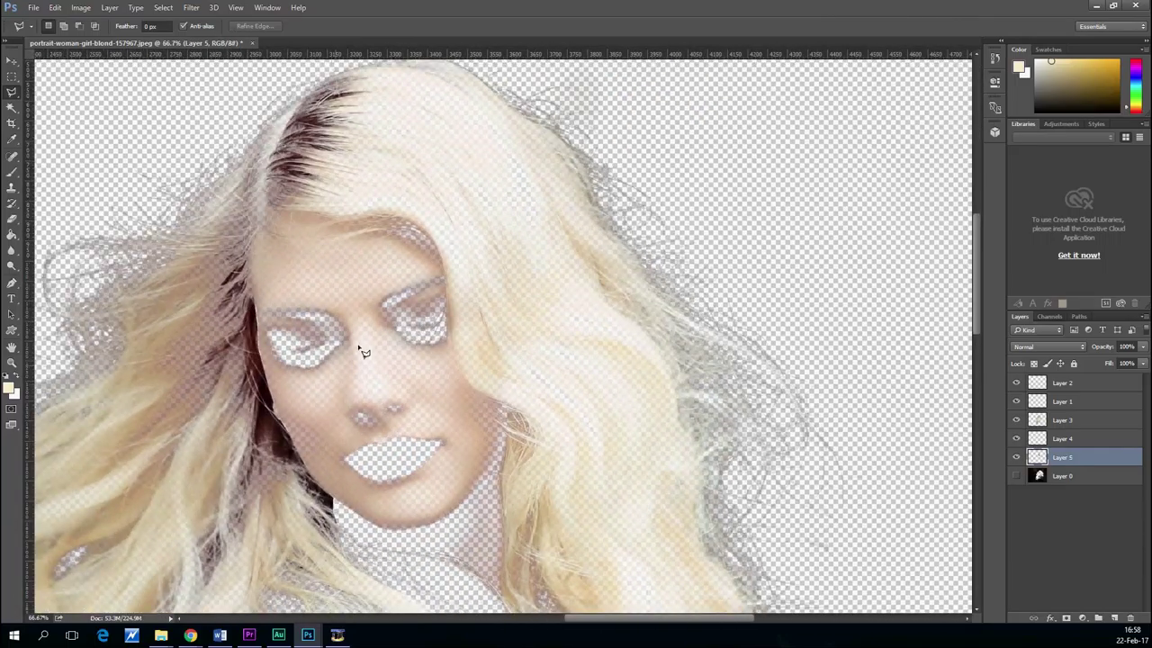
Hide Layers 1, 2, 4 and 5 so that only Layer 3 is shown.
left_click(1017, 457)
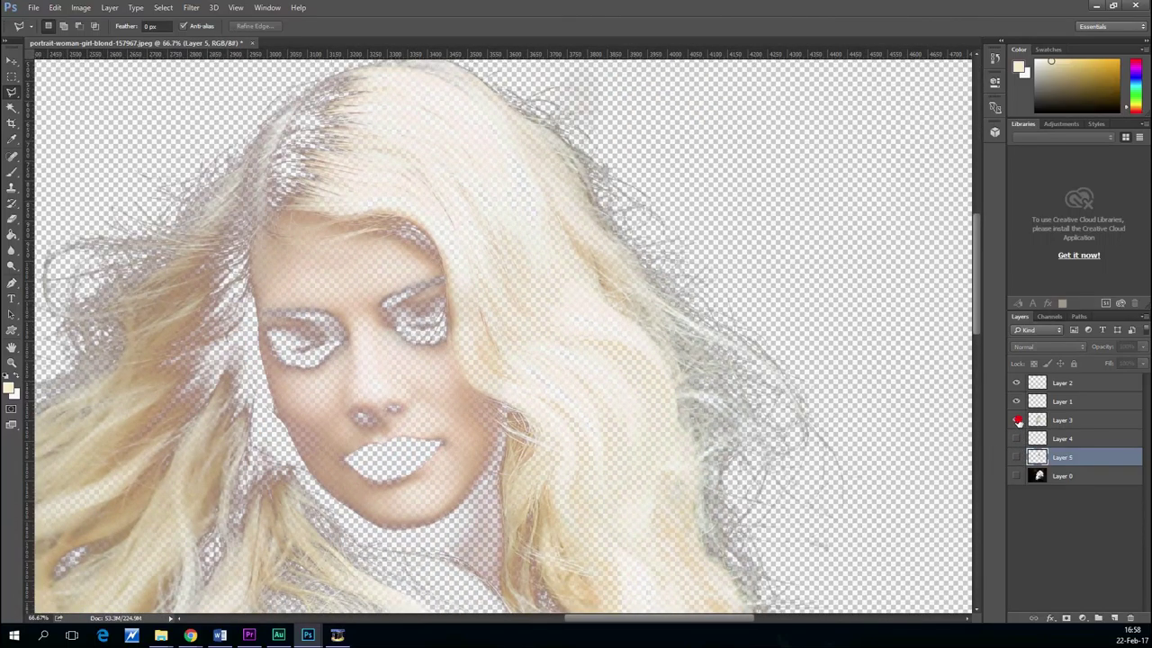
left_click(1017, 420)
left_click(1016, 402)
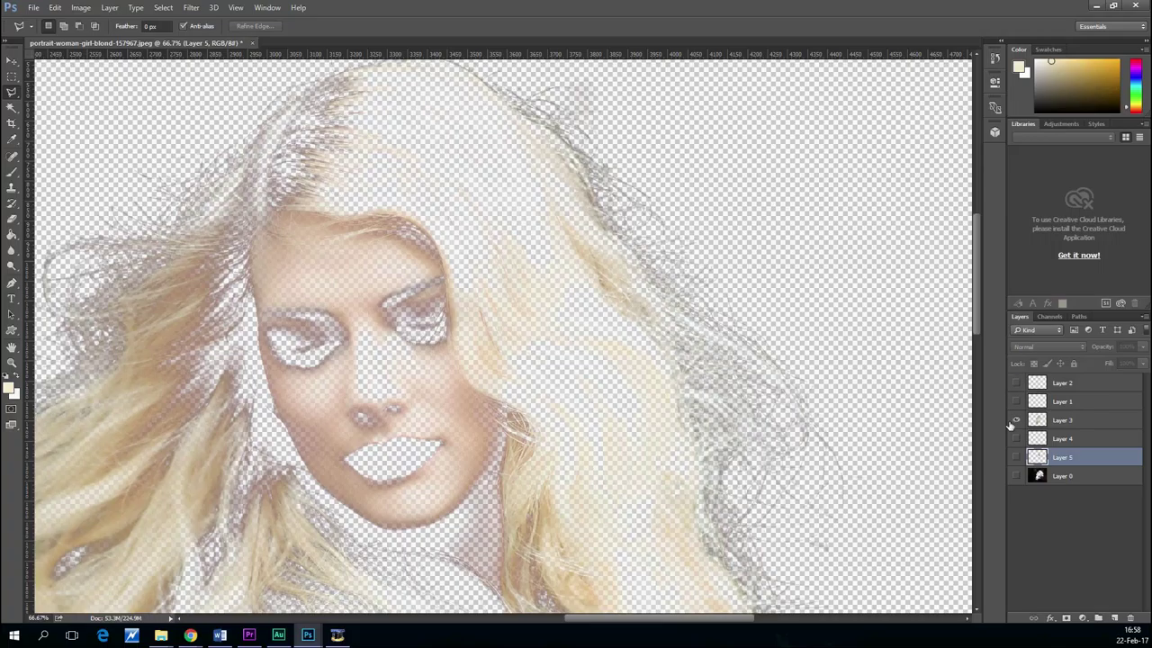
Erase the middle of the face, from forehead to chin, on Layer 3 with an enlarged eraser.
left_click_drag(244, 387, 340, 368)
left_click(12, 220)
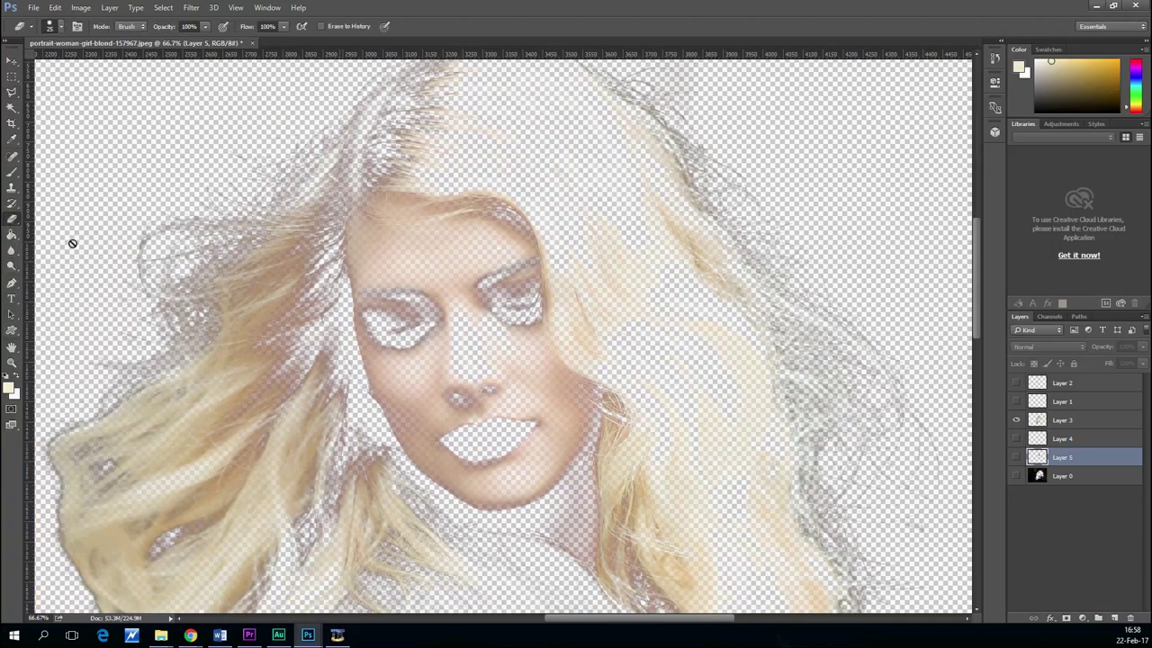
left_click(1038, 419)
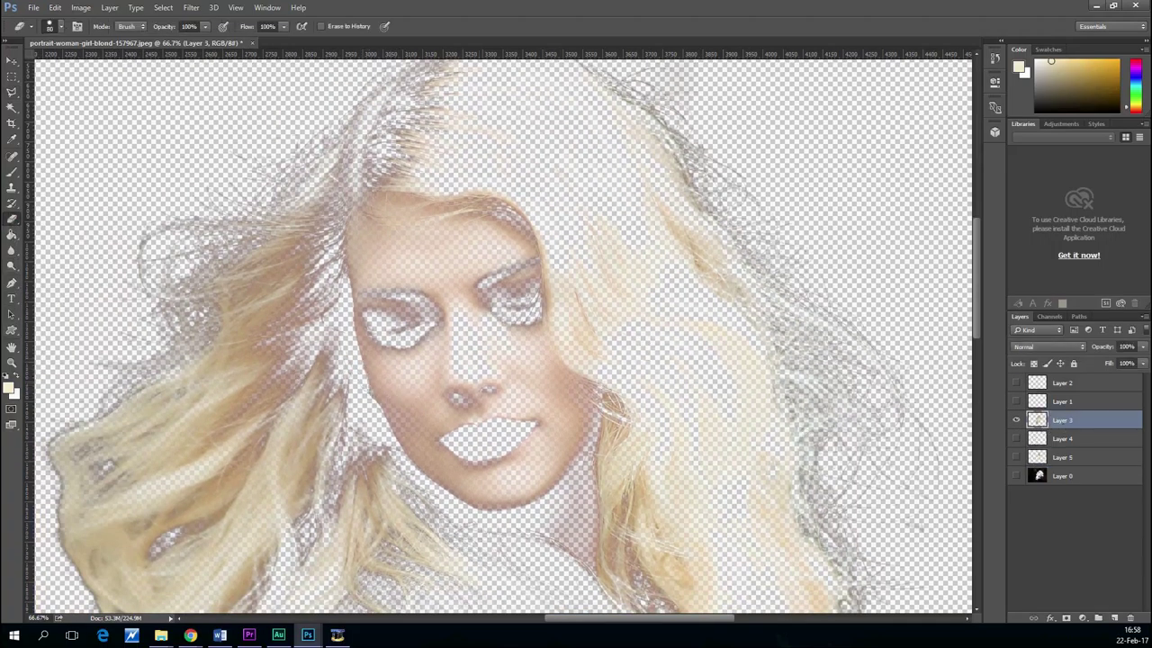
key("bracketright")
mouse_move(450, 371)
left_mouse_down()
mouse_move(459, 439)
mouse_move(400, 407)
mouse_move(410, 408)
mouse_move(355, 305)
mouse_move(412, 296)
mouse_move(459, 271)
mouse_move(389, 265)
left_mouse_up()
key("bracketright")
mouse_move(475, 282)
left_mouse_down()
mouse_move(492, 400)
mouse_move(510, 390)
mouse_move(502, 464)
mouse_move(523, 449)
mouse_move(544, 469)
left_mouse_up()
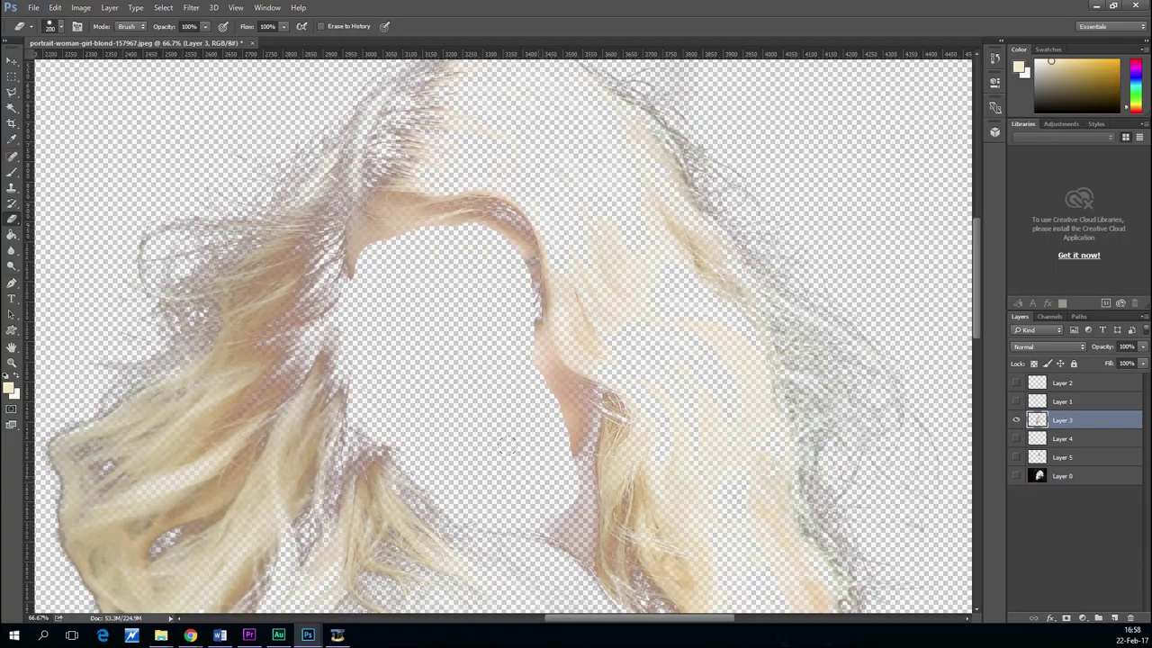
Set the eraser to 0% hardness and remove the leftover neck skin beside the hair on Layer 3.
right_click(569, 519)
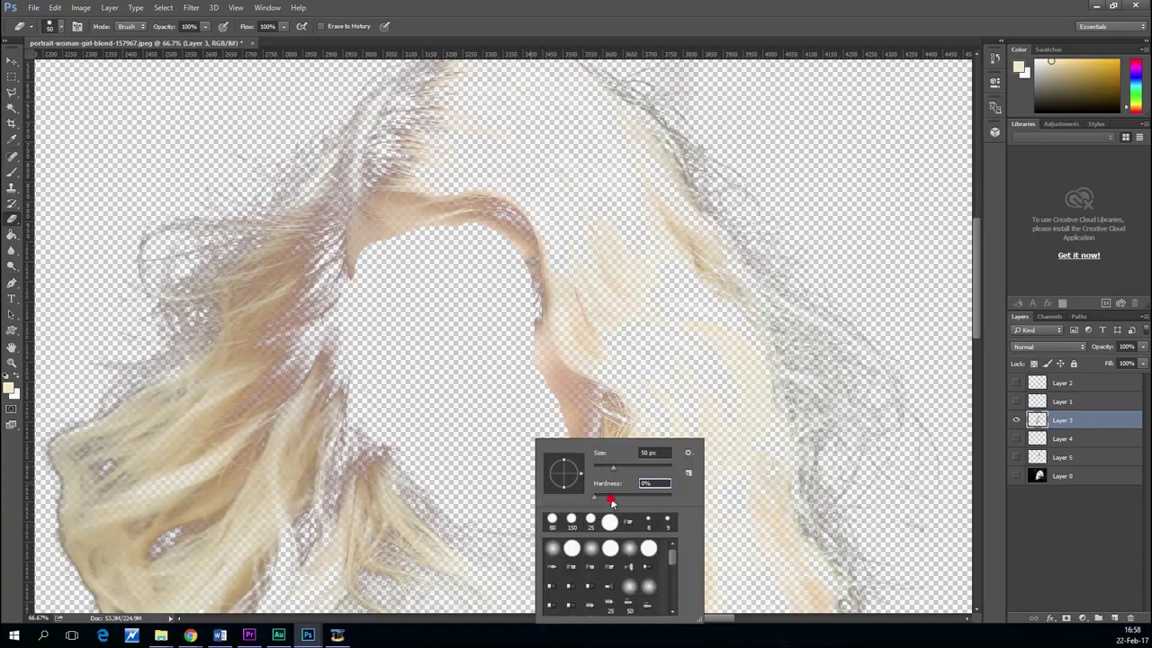
left_click(523, 460)
mouse_move(577, 537)
left_mouse_down()
mouse_move(585, 545)
mouse_move(583, 486)
mouse_move(587, 550)
mouse_move(589, 512)
left_mouse_up()
Erase the remaining cheek and jaw skin on Layer 3 along the inner edge of the hair.
key("ctrl+plus")
key("ctrl+plus")
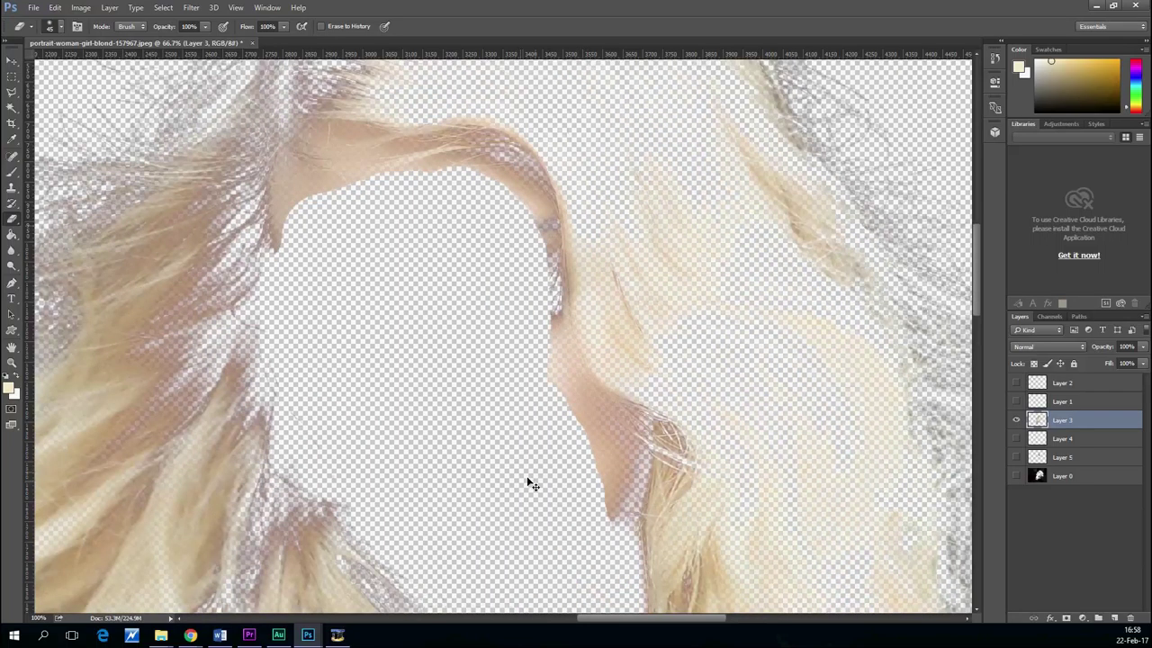
left_click_drag(531, 480, 309, 300)
mouse_move(425, 479)
left_mouse_down()
mouse_move(462, 355)
mouse_move(439, 448)
mouse_move(495, 517)
mouse_move(518, 439)
mouse_move(400, 329)
mouse_move(419, 308)
mouse_move(529, 363)
mouse_move(482, 355)
mouse_move(461, 331)
left_mouse_up()
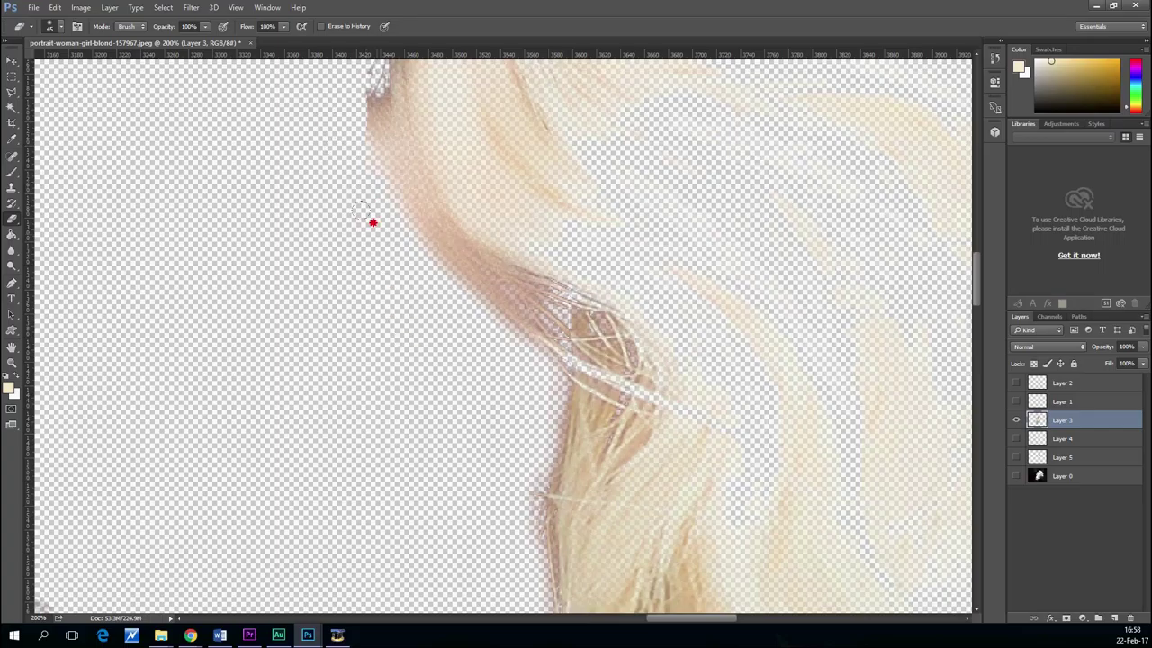
mouse_move(361, 211)
left_mouse_down()
mouse_move(350, 87)
mouse_move(471, 318)
mouse_move(448, 270)
left_mouse_up()
mouse_move(332, 172)
left_mouse_down()
mouse_move(389, 315)
mouse_move(501, 519)
mouse_move(429, 452)
left_mouse_up()
left_click_drag(283, 226, 359, 450)
mouse_move(359, 451)
left_mouse_down()
mouse_move(395, 403)
mouse_move(360, 293)
mouse_move(265, 302)
mouse_move(519, 335)
left_mouse_up()
mouse_move(340, 382)
left_mouse_down()
mouse_move(408, 252)
mouse_move(571, 307)
mouse_move(212, 369)
mouse_move(265, 275)
mouse_move(311, 227)
left_mouse_up()
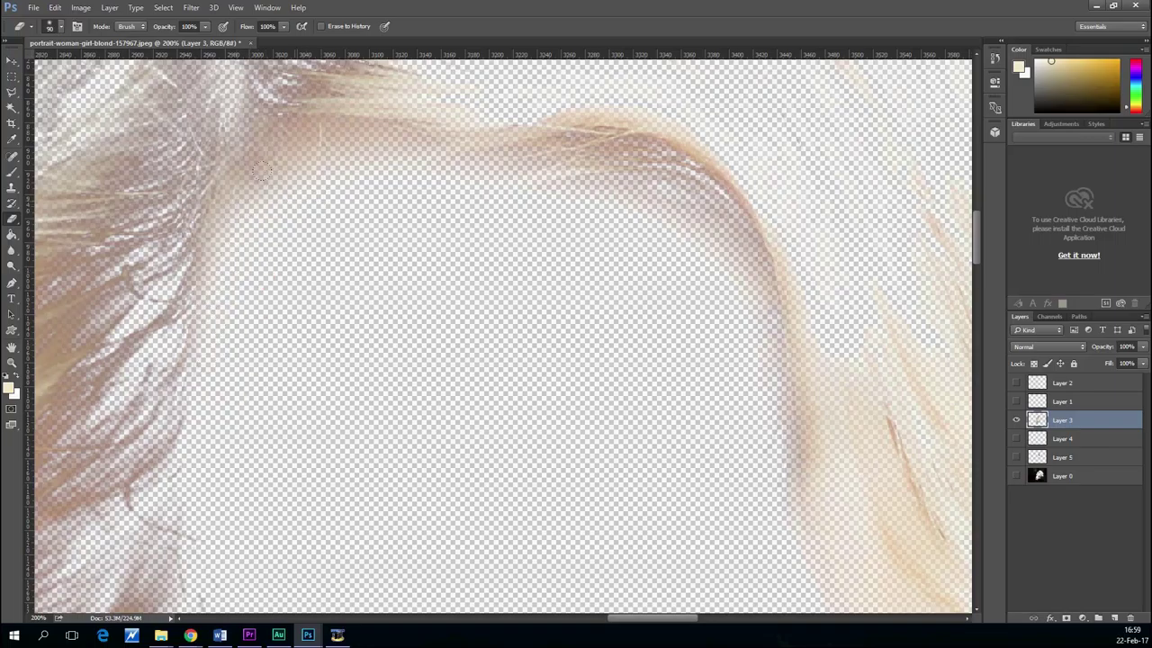
Erase the forehead skin on Layer 3 just below the hairline next to the parting.
key("bracketright")
key("bracketright")
left_click_drag(340, 184, 275, 216)
key("bracketleft")
key("bracketleft")
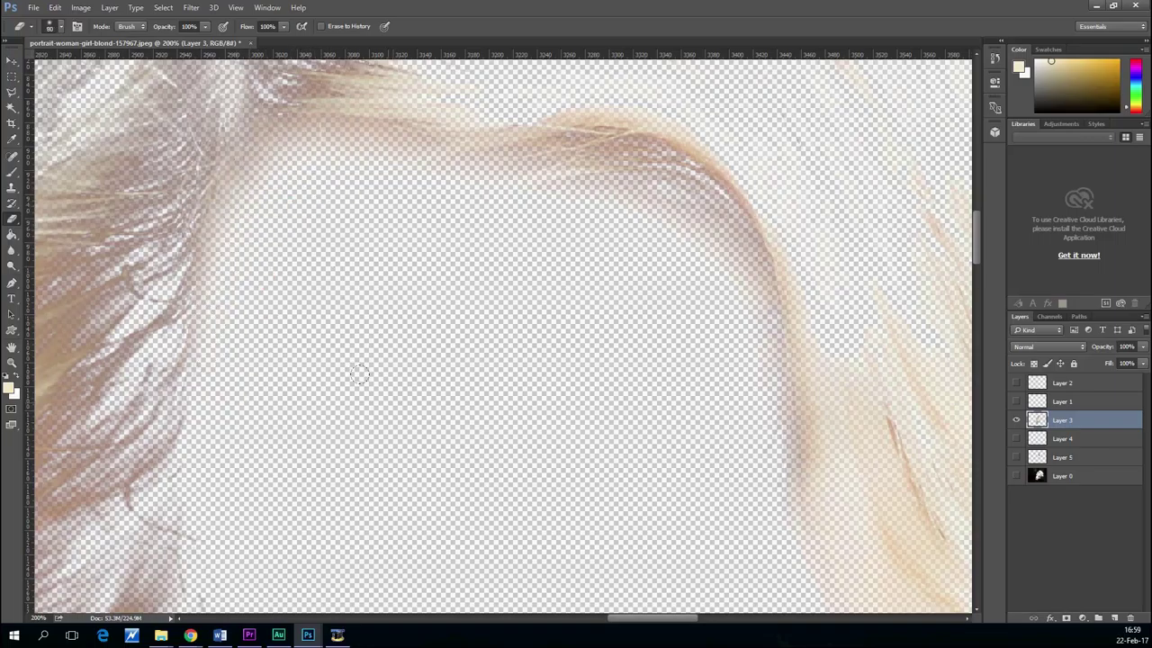
Show Layers 1, 2, 4 and 5 again together with Layer 3.
key("ctrl+minus")
key("ctrl+minus")
key("ctrl+minus")
key("ctrl+minus")
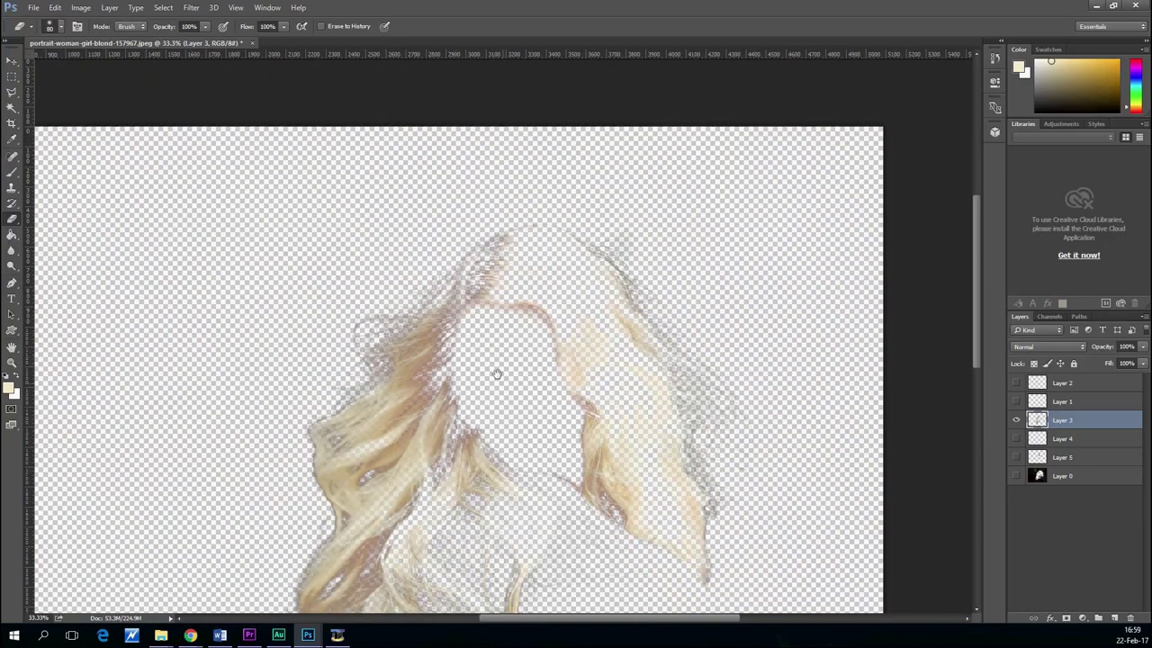
left_click_drag(497, 373, 378, 311)
left_click(1016, 401)
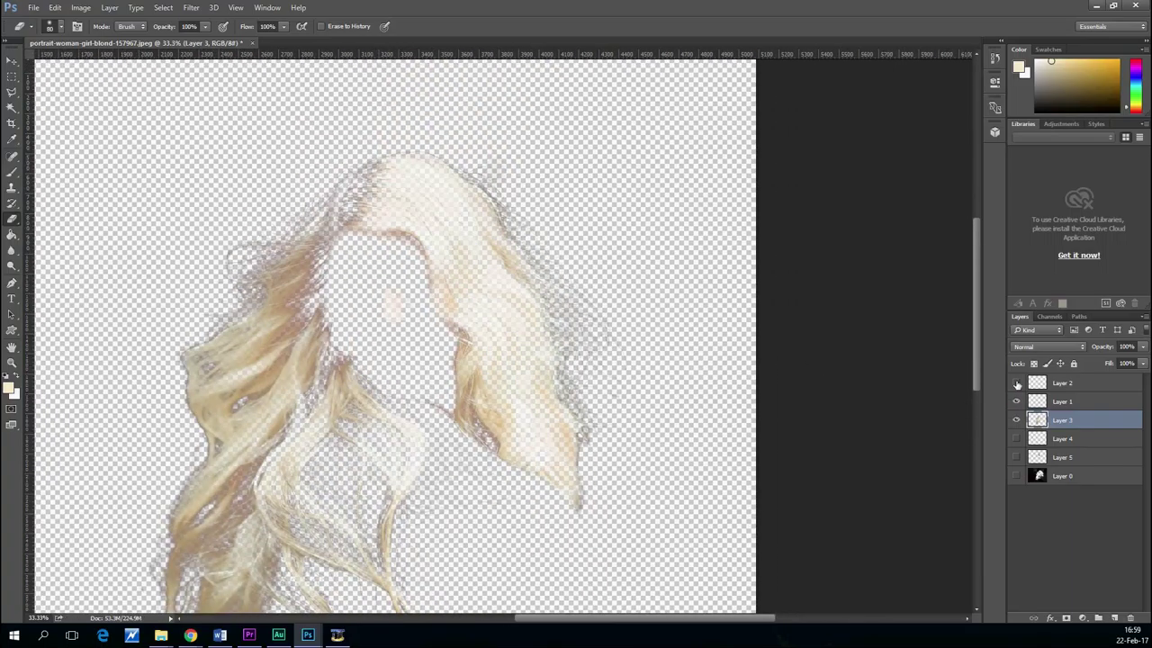
left_click(1016, 439)
left_click(1015, 457)
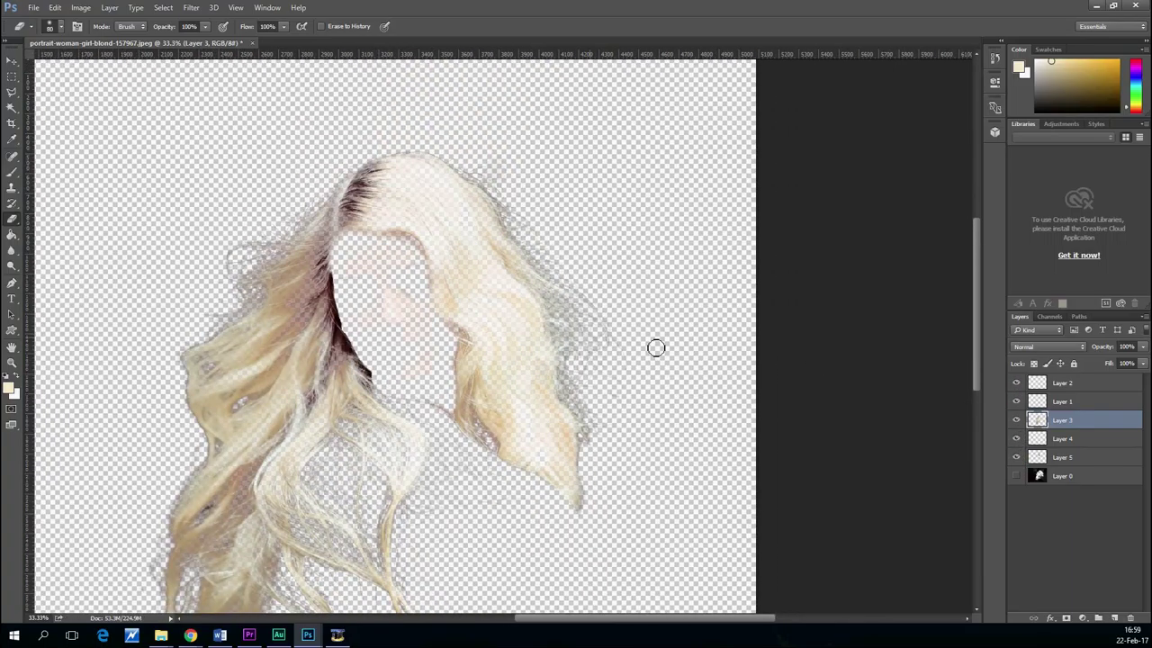
Erase the faint skin remnants inside the face opening on Layer 4 with a 200 px eraser.
key("ctrl+plus")
key("ctrl+plus")
left_click_drag(265, 278, 410, 346)
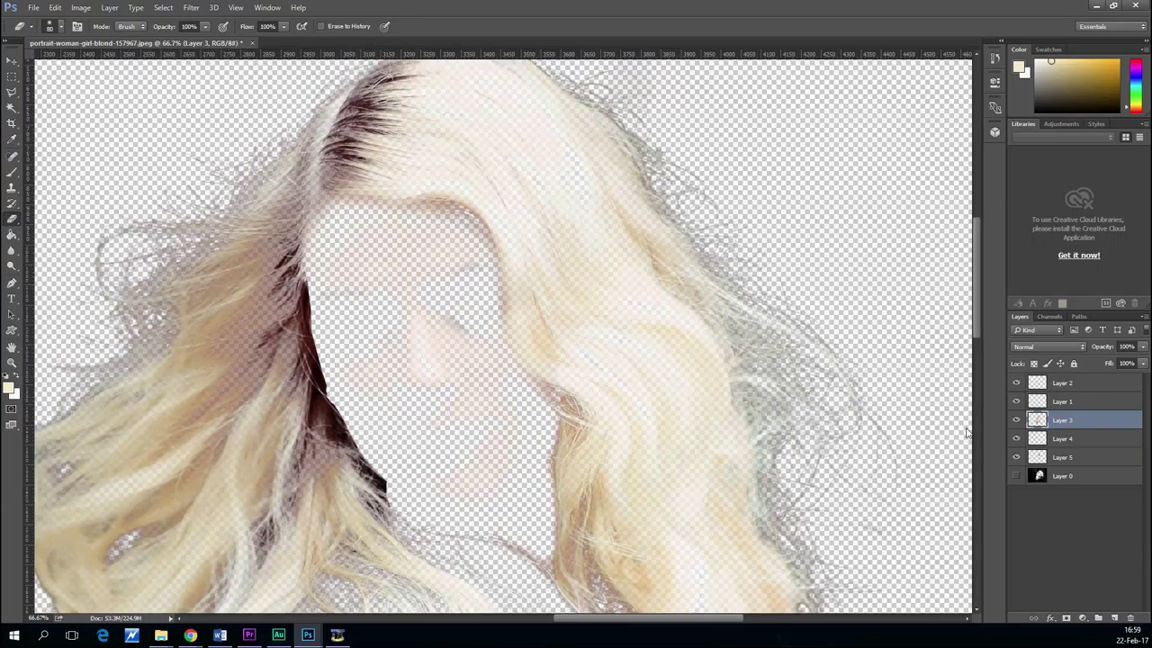
left_click(1060, 458)
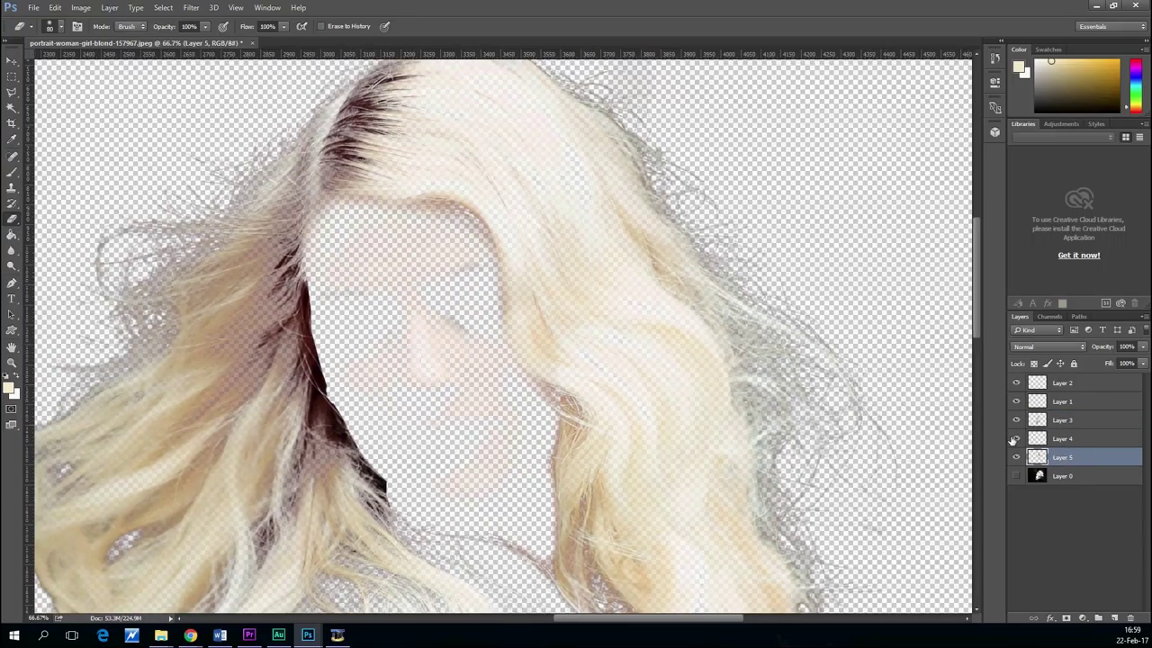
left_click(1061, 440)
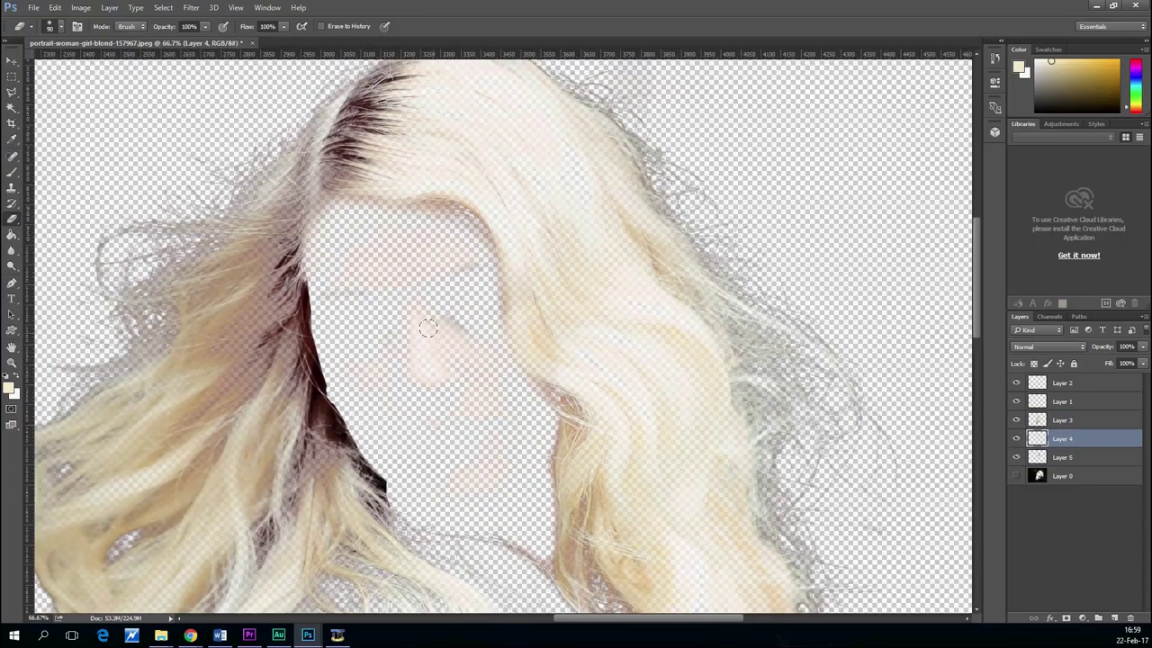
key("bracketright")
key("bracketright")
key("bracketright")
key("bracketright")
key("bracketright")
mouse_move(354, 249)
left_mouse_down()
mouse_move(417, 255)
mouse_move(375, 323)
mouse_move(486, 449)
mouse_move(470, 390)
mouse_move(391, 416)
mouse_move(356, 366)
left_mouse_up()
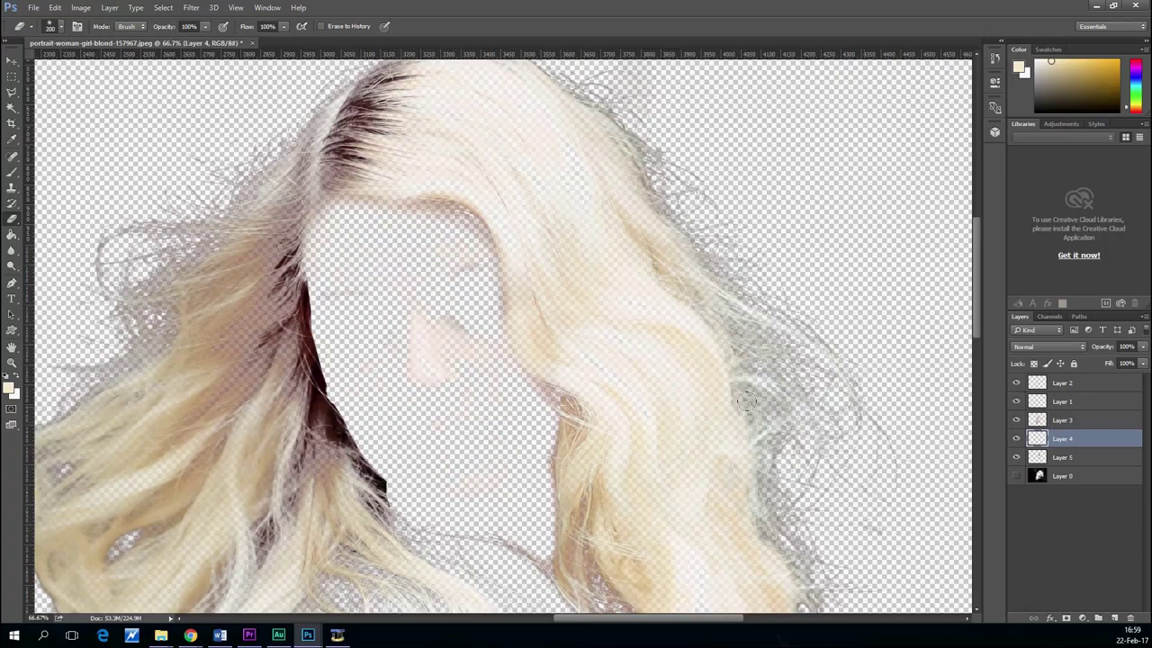
Find the layer holding the nose remnant and erase that skin patch on Layer 1.
left_click(1015, 421)
left_click(1016, 402)
left_click(1015, 402)
left_click(1060, 402)
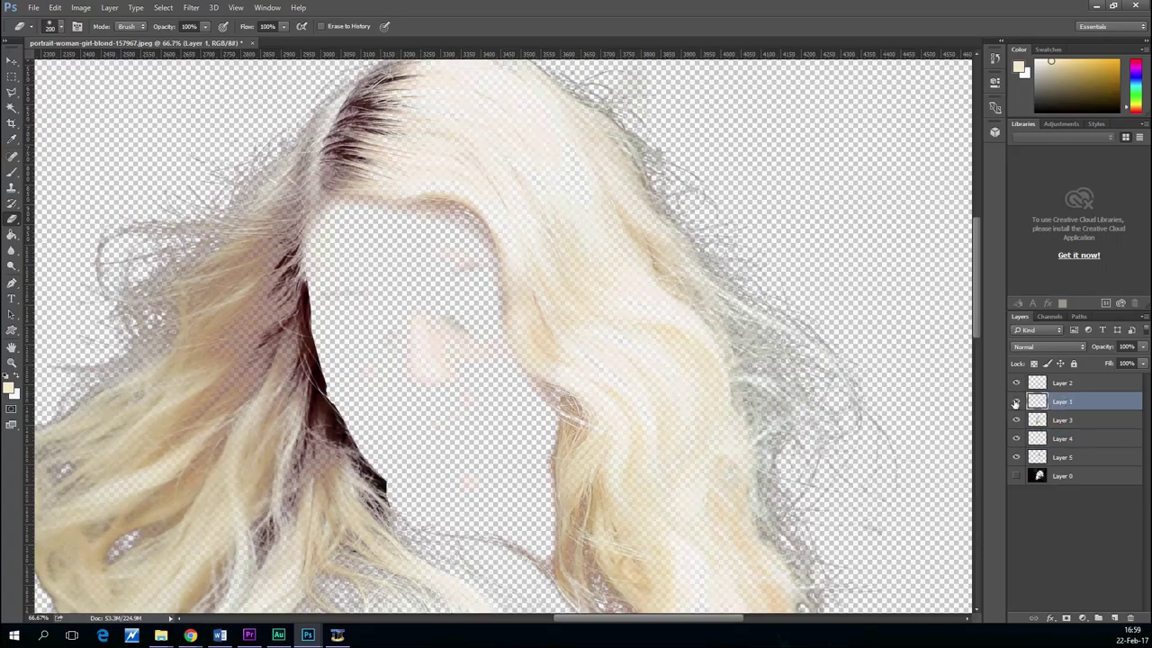
mouse_move(459, 351)
left_mouse_down()
mouse_move(391, 291)
mouse_move(430, 394)
mouse_move(375, 366)
mouse_move(420, 257)
left_mouse_up()
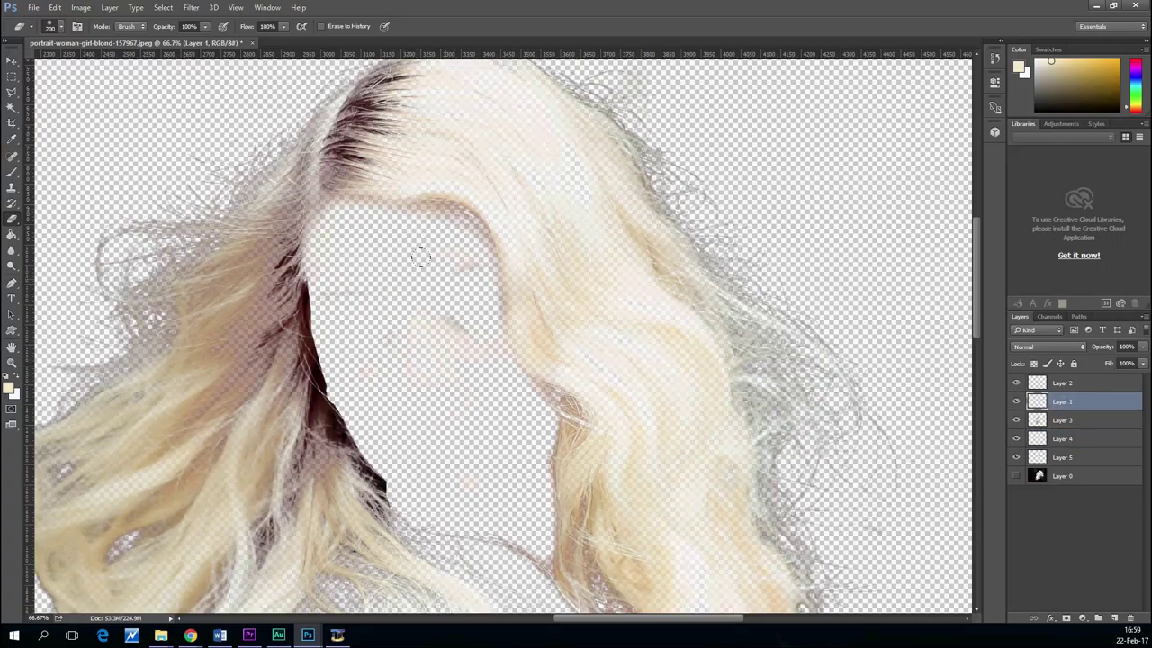
Erase the last traces of skin in the face opening on Layer 2.
left_click(1049, 458)
left_click(476, 448)
left_click(1062, 382)
left_click(421, 250)
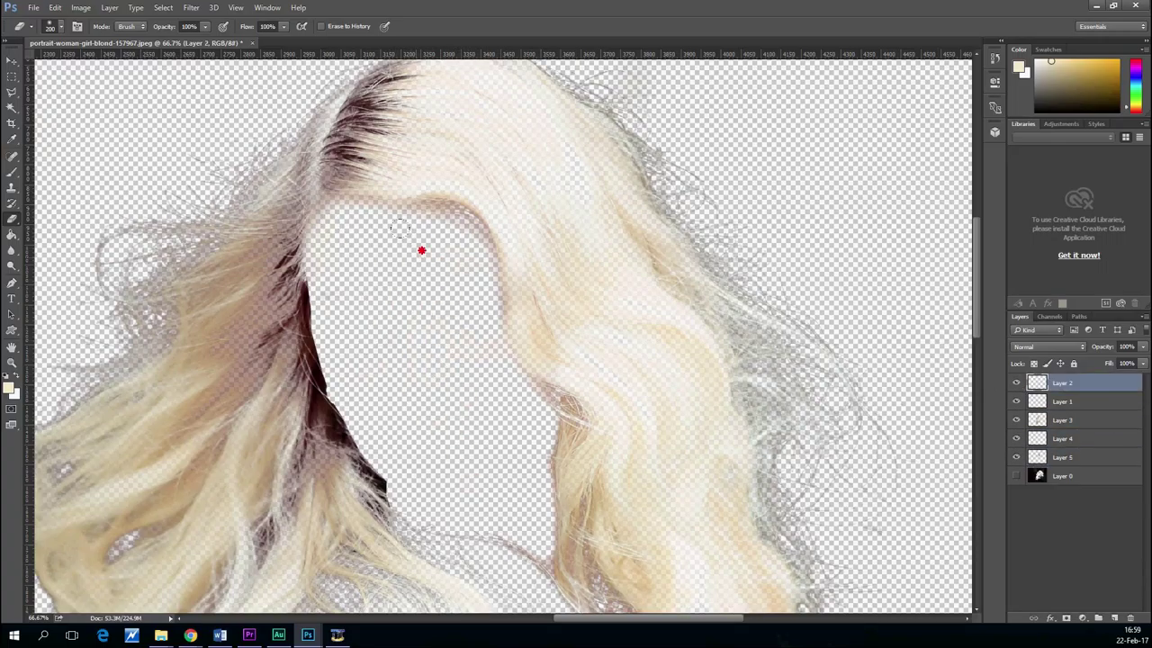
left_click_drag(436, 428, 545, 383)
Trim and soften the dark hair edge along the face on Layer 5 with a 60 px eraser.
left_click(1016, 457)
left_click(1017, 457)
left_click(1061, 457)
key("ctrl+plus")
key("ctrl+plus")
key("ctrl+BackSpace")
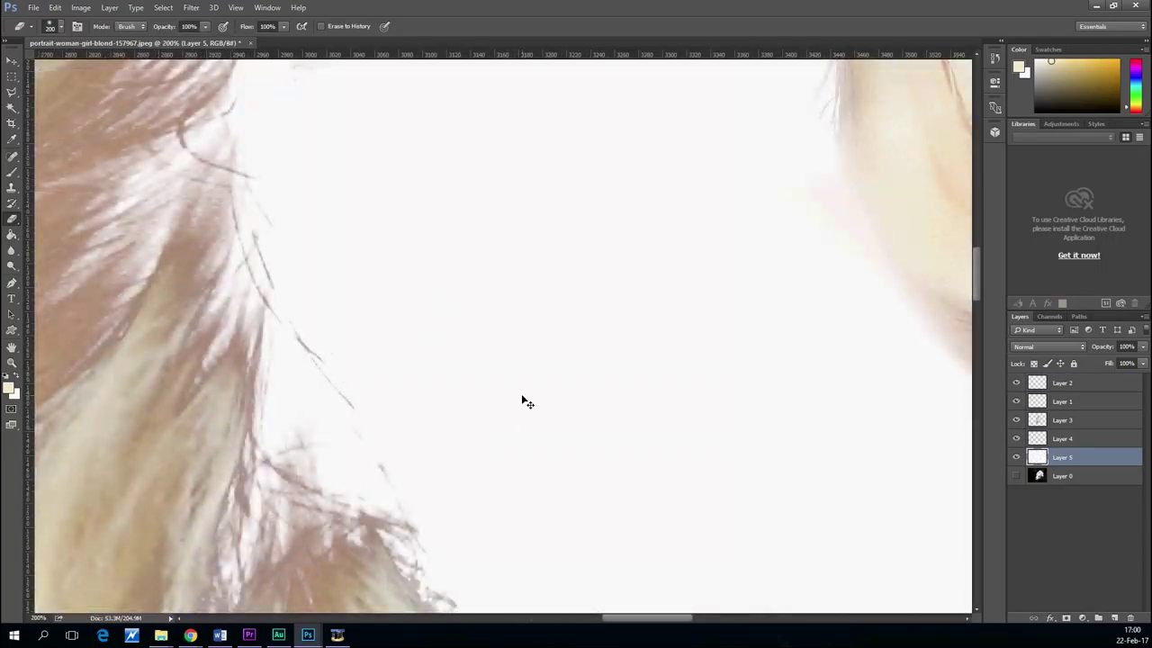
key("ctrl+z")
key("ctrl+minus")
key("bracketleft")
key("bracketleft")
key("bracketleft")
key("bracketleft")
key("bracketleft")
key("bracketleft")
key("bracketleft")
key("bracketleft")
mouse_move(401, 194)
left_mouse_down()
mouse_move(430, 350)
mouse_move(560, 489)
left_mouse_up()
key("ctrl+minus")
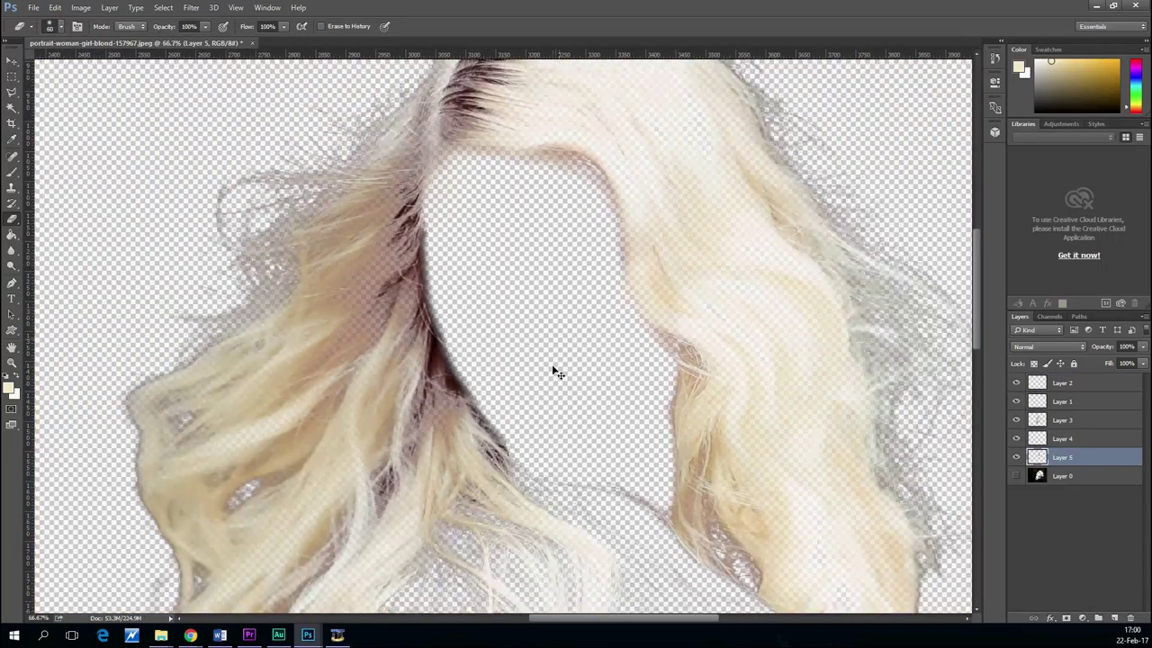
Show Layer 0 briefly to compare it with the whole hair cutout and hide it again.
key("ctrl+minus")
key("ctrl+minus")
left_click(1016, 475)
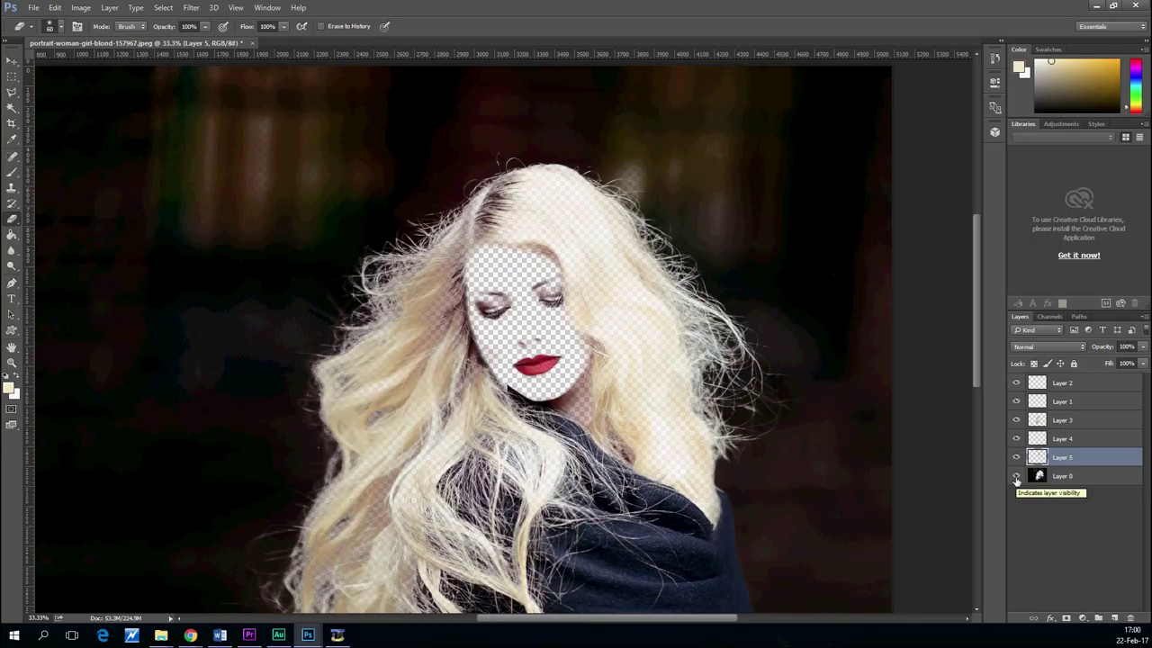
left_click(1016, 476)
scroll(629, 494, "down", 1)
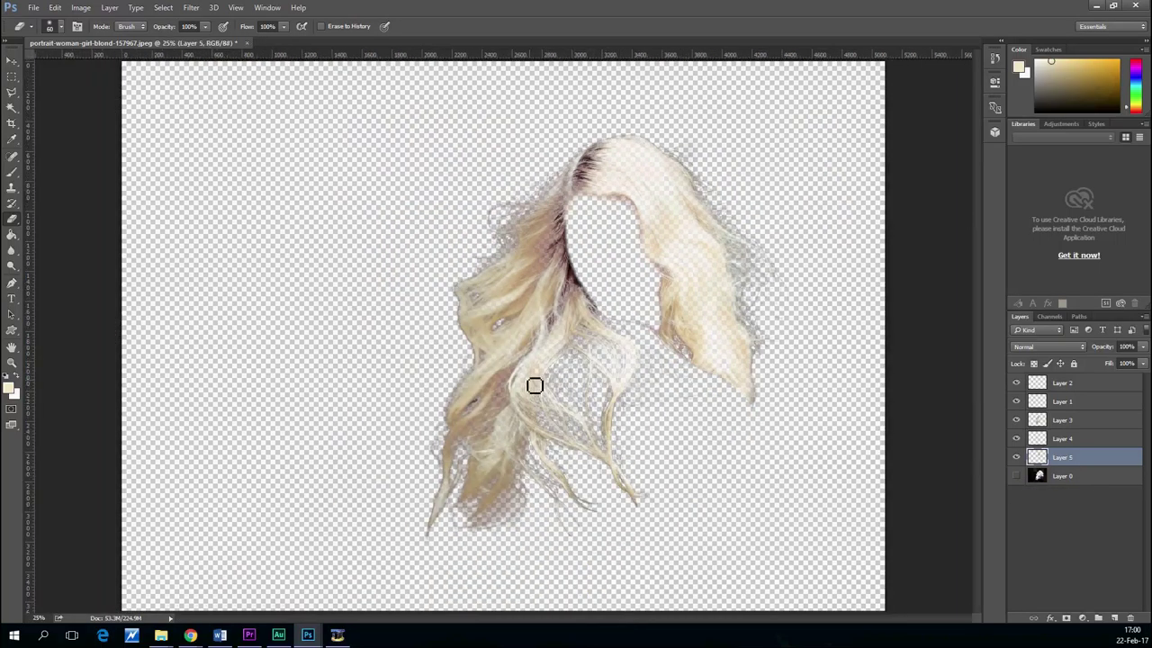
Place the original portrait-woman-girl-blond-157967 photo from File Explorer and move it beneath Layer 0.
left_click(161, 636)
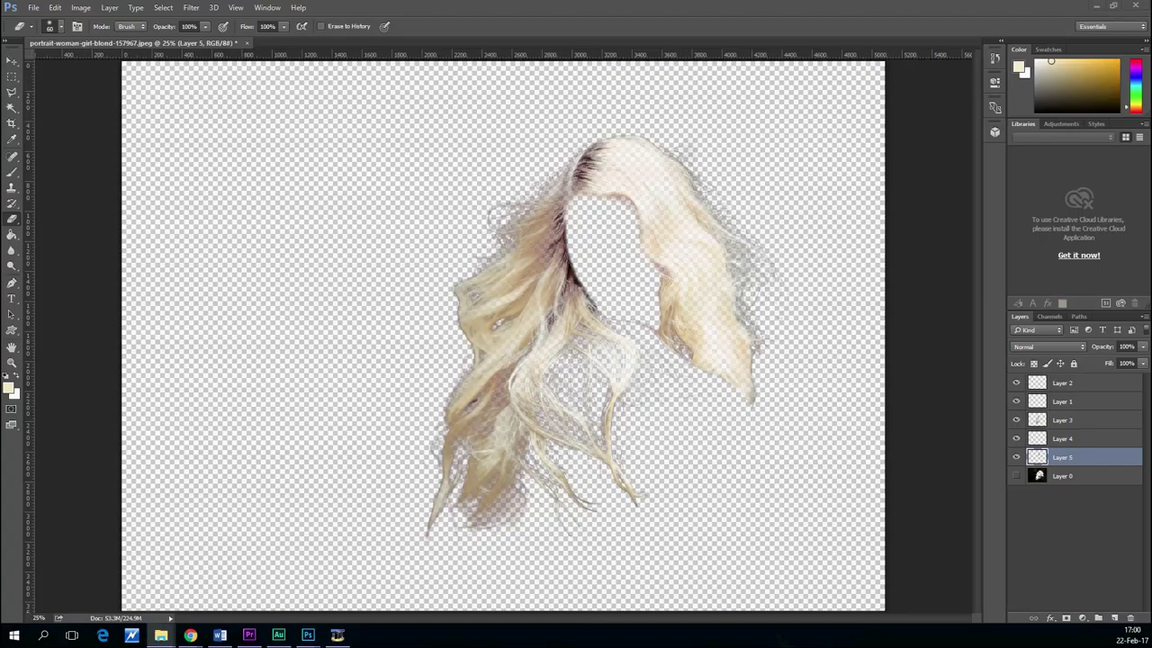
left_click_drag(463, 351, 459, 349)
left_click(425, 26)
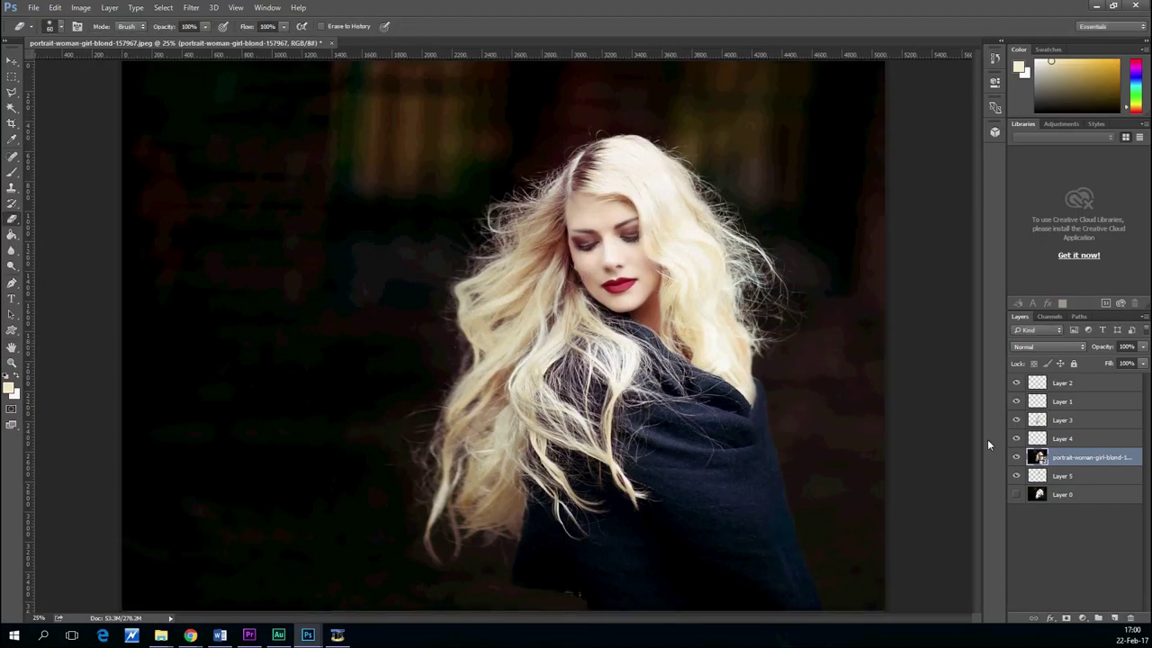
left_click_drag(1049, 458, 1056, 508)
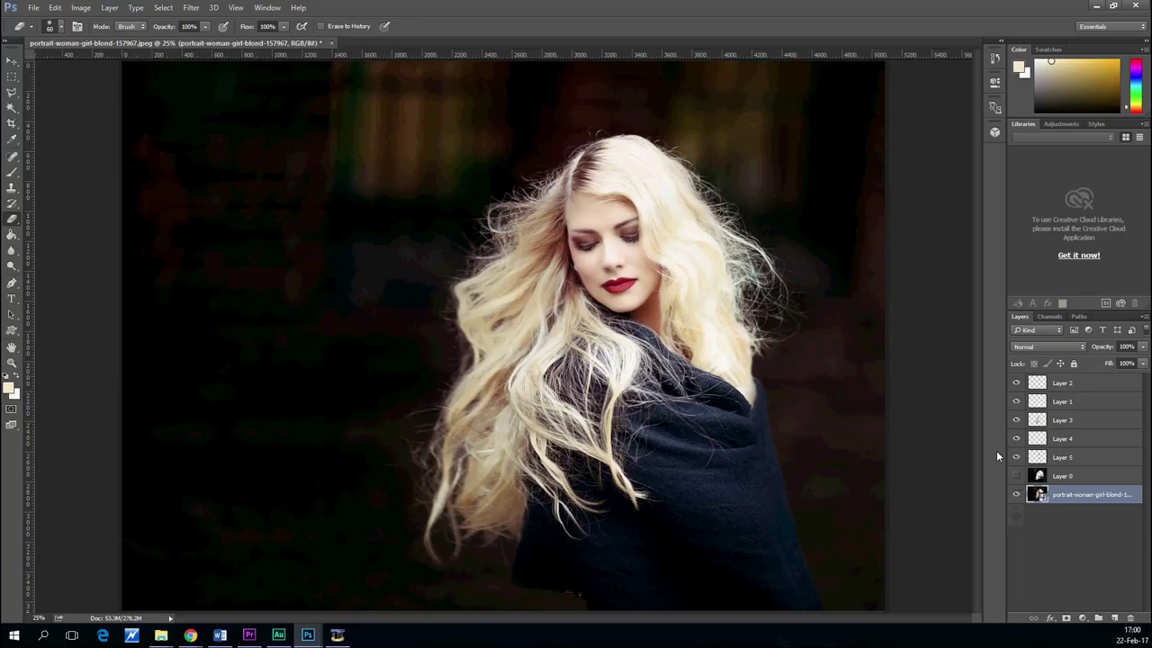
Merge the cut-out hair layers, Layer 1 to Layer 5, into one layer.
left_click(1068, 458)
left_click(1048, 385, "shift")
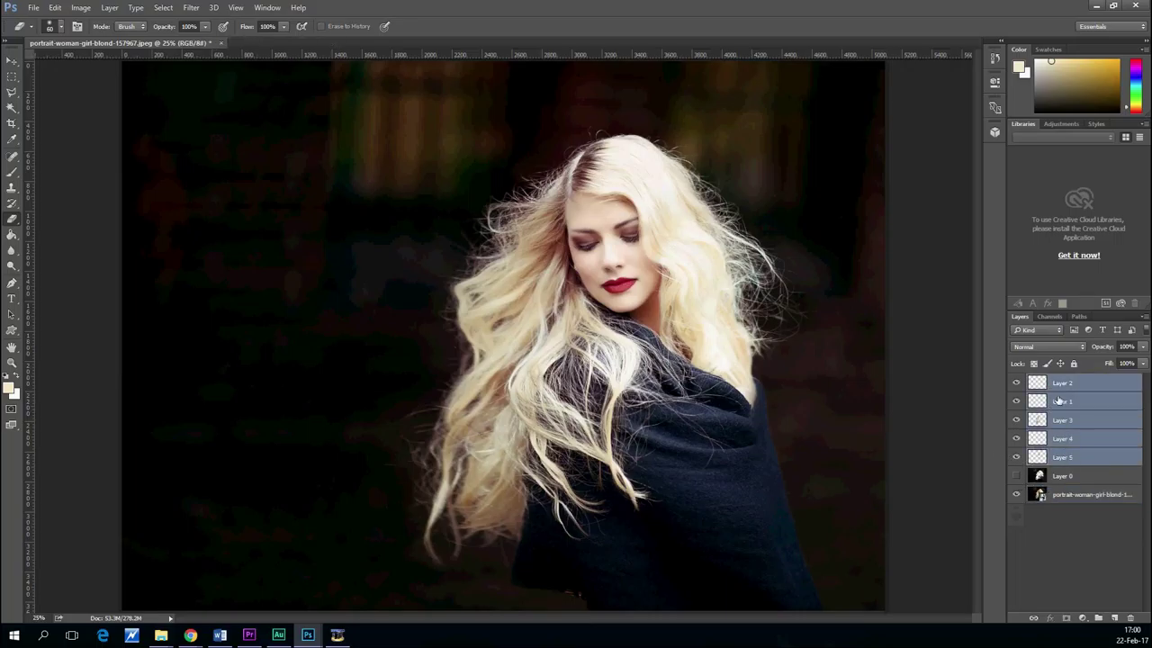
right_click(1062, 396)
left_click(929, 436)
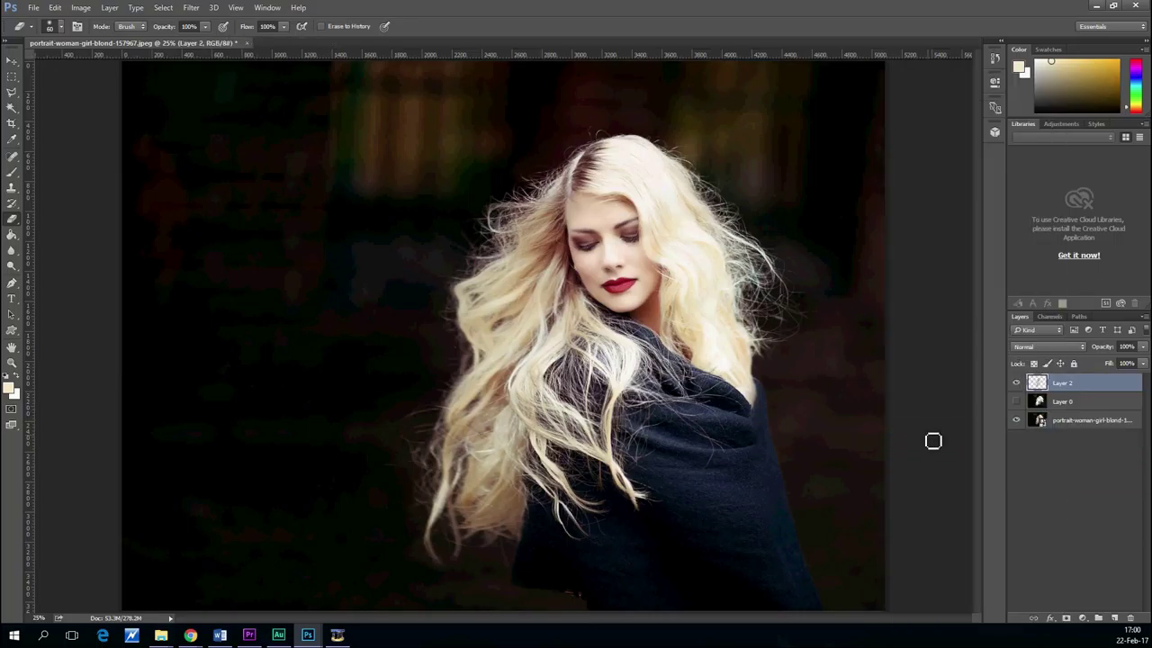
Recolour the merged hair green with Color Balance midtones at -100 cyan, +100 green and a strong shift towards yellow.
left_click(80, 8)
mouse_move(104, 39)
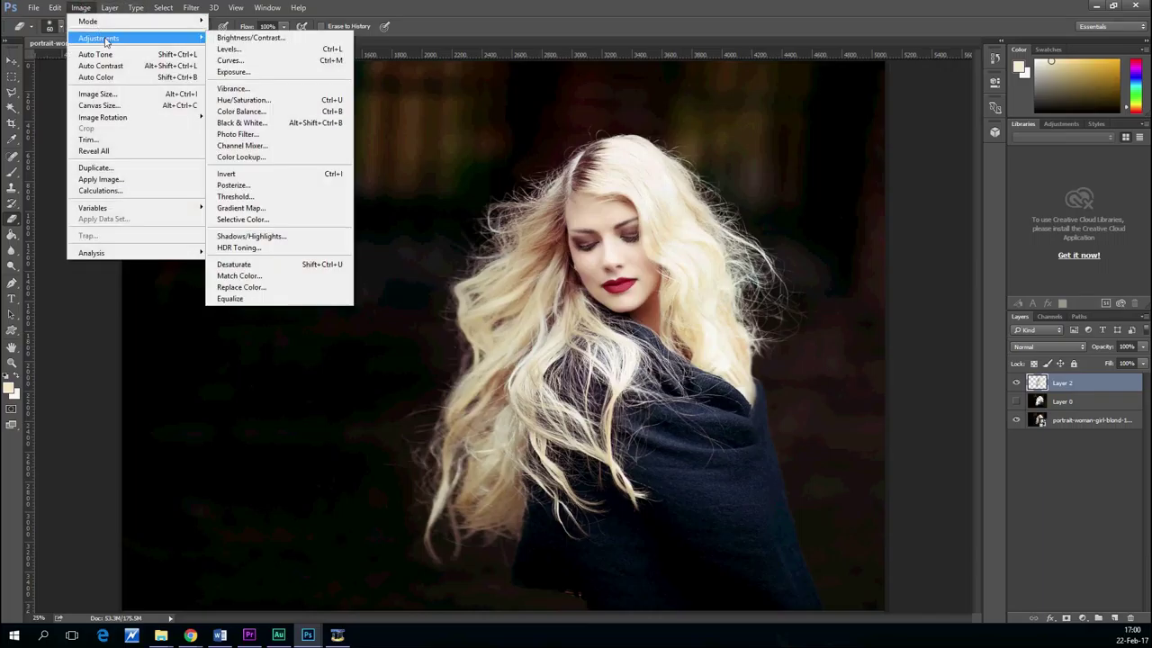
left_click(245, 111)
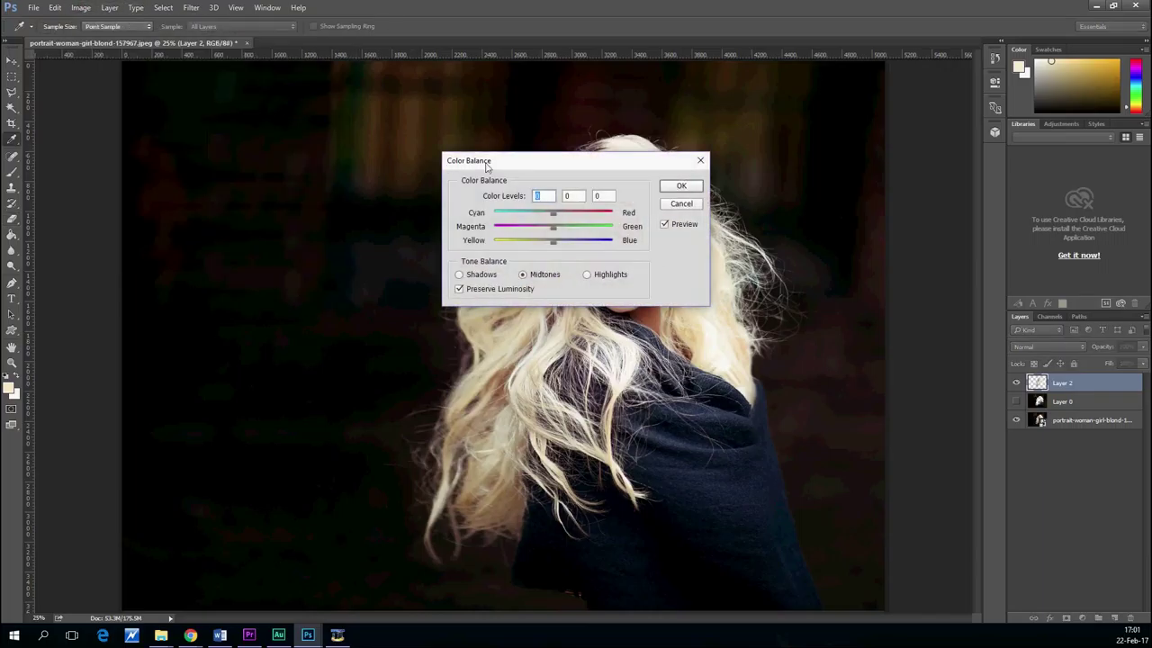
left_click_drag(519, 160, 222, 124)
left_click_drag(258, 176, 126, 177)
left_click_drag(256, 194, 343, 189)
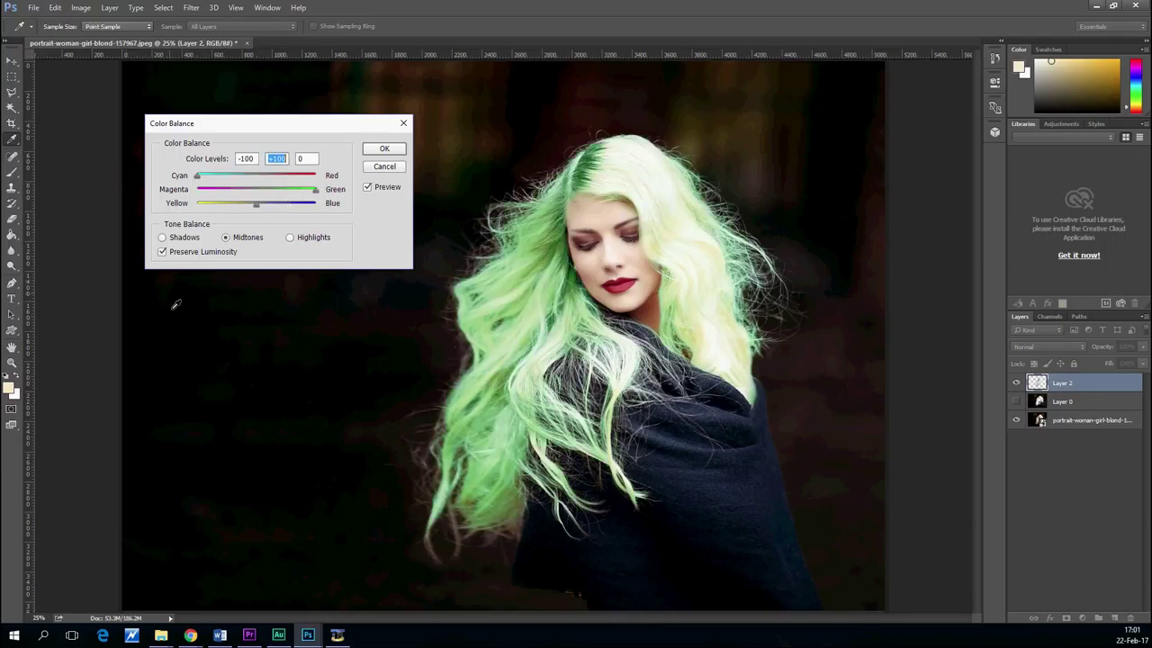
left_click_drag(256, 208, 184, 210)
left_click(377, 151)
key("e")
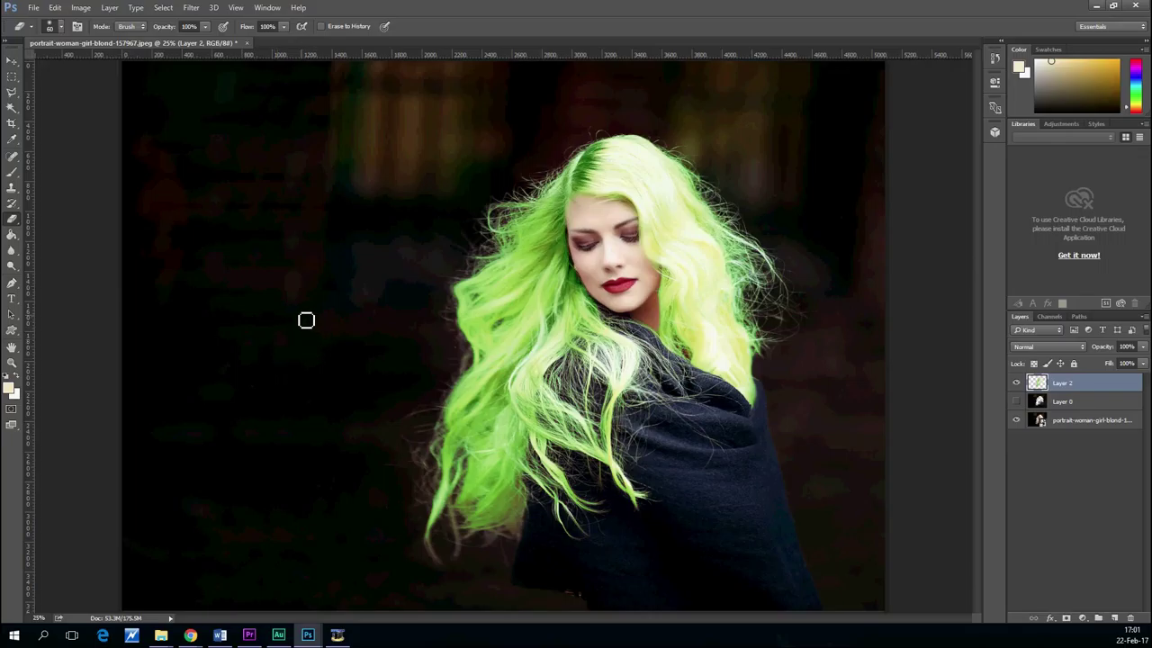
left_click(18, 177)
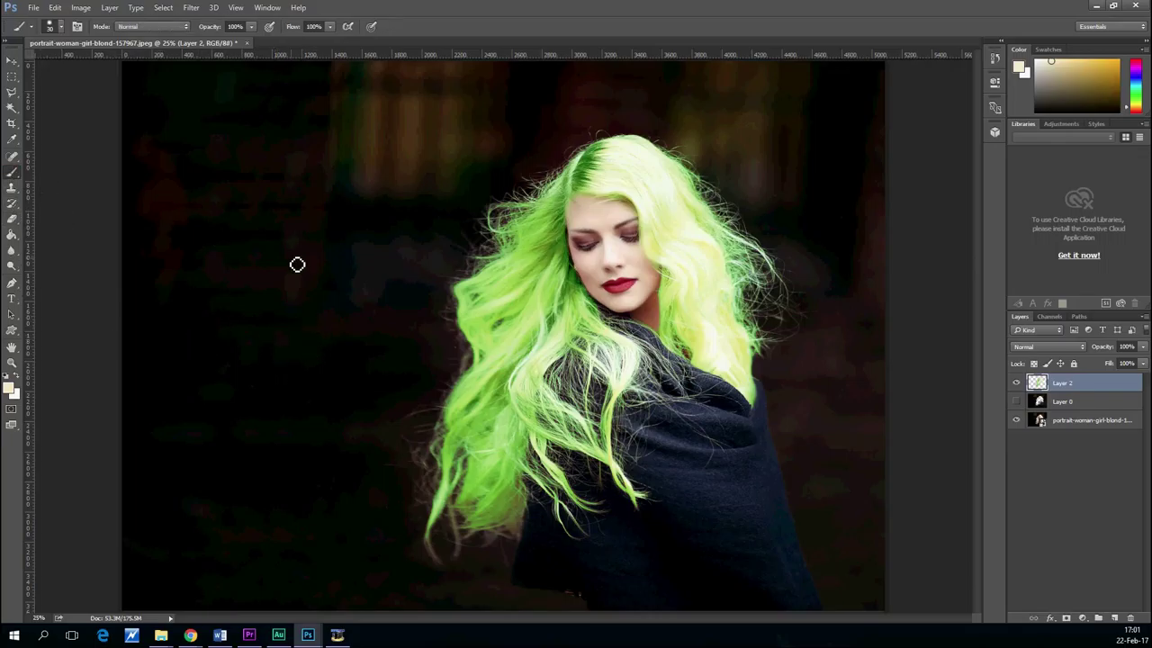
key("bracketright")
key("bracketright")
key("bracketright")
key("bracketright")
key("bracketright")
key("bracketright")
key("bracketright")
key("bracketright")
key("bracketright")
key("bracketright")
key("bracketright")
key("bracketright")
left_click(251, 27)
left_click_drag(250, 43, 201, 47)
left_click(278, 409)
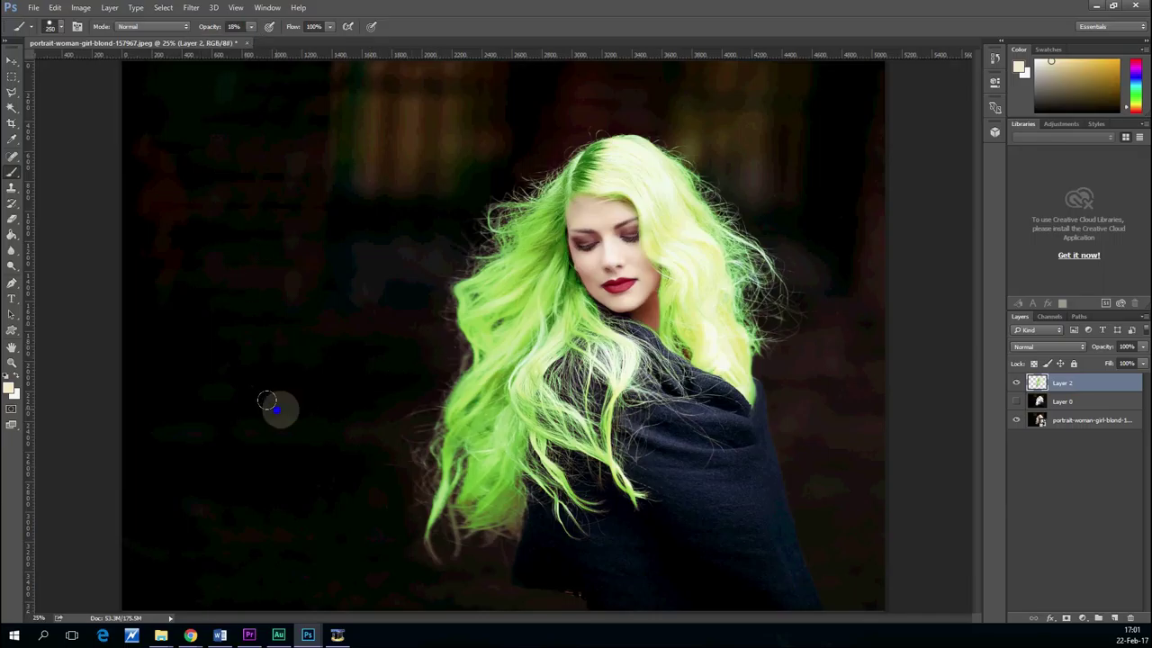
right_click(266, 401)
left_click(67, 362)
key("ctrl+z")
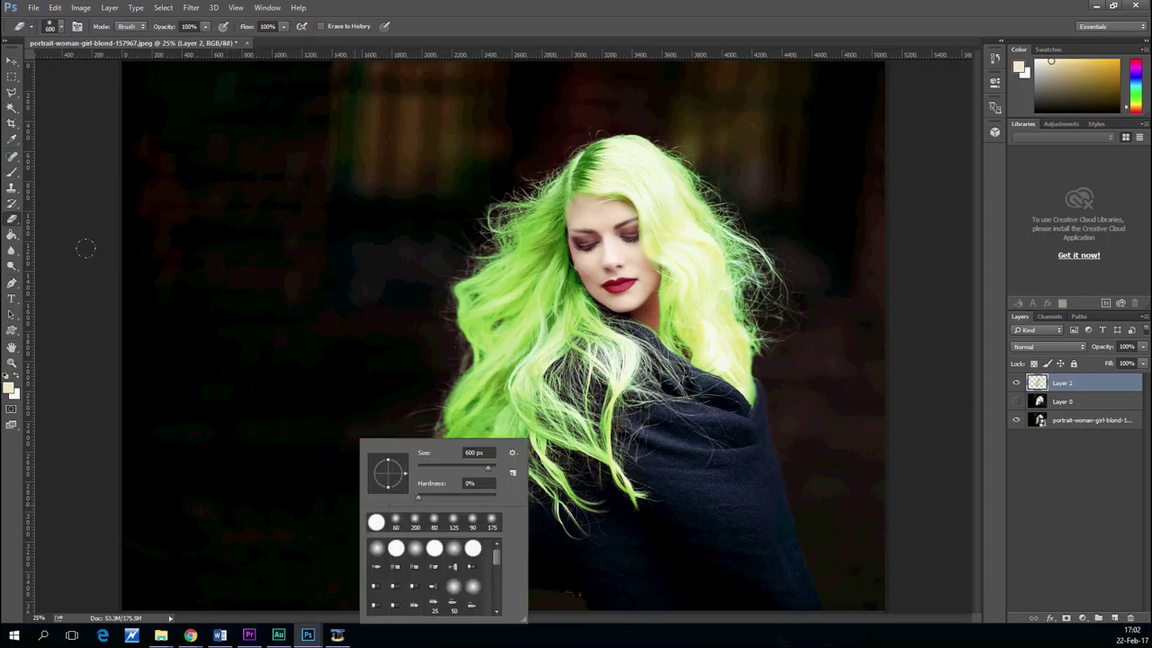
Set the 600 px soft eraser to 15% opacity and start fading the green in the lower hair.
left_click(86, 249)
left_click(206, 27)
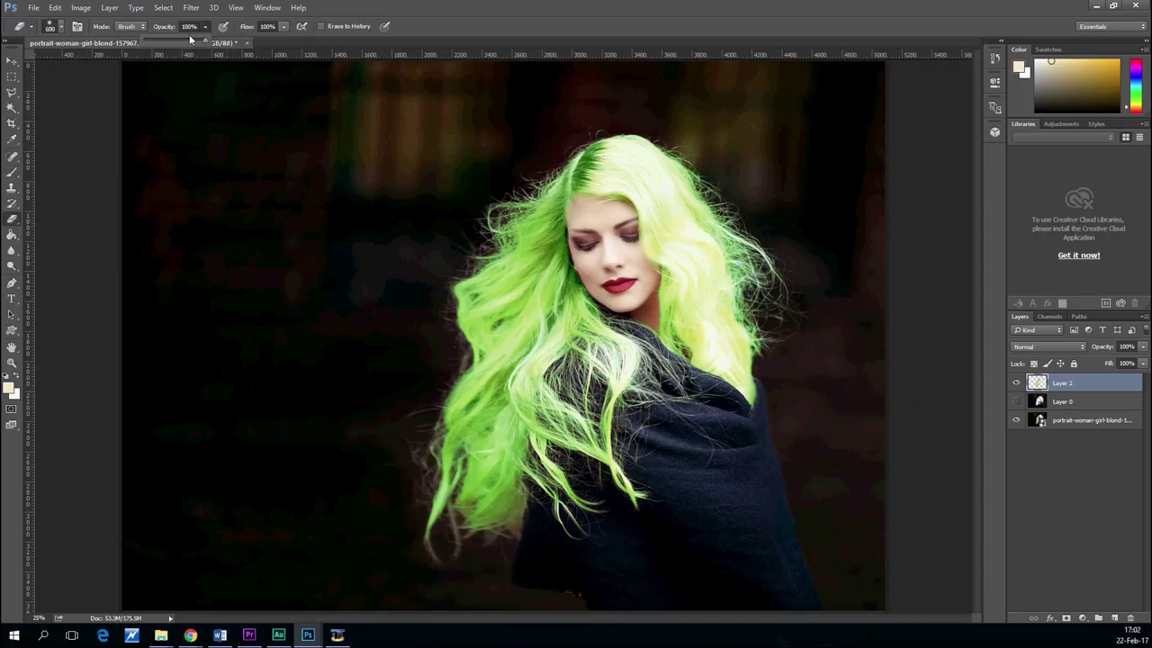
left_click_drag(191, 40, 155, 41)
left_click(355, 481)
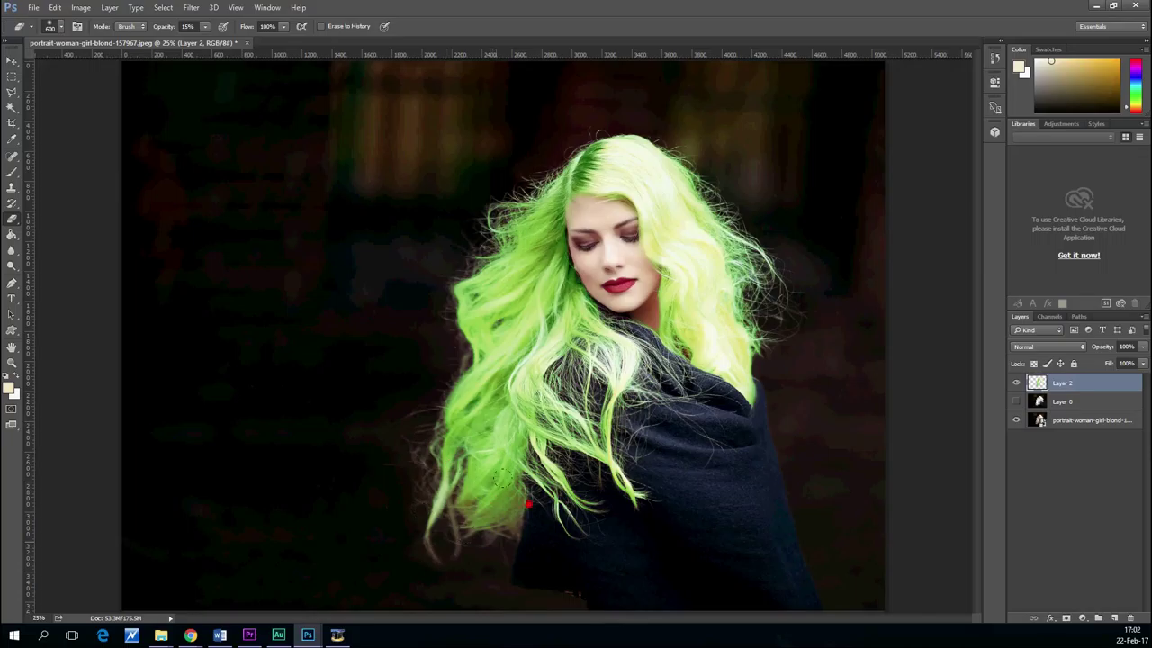